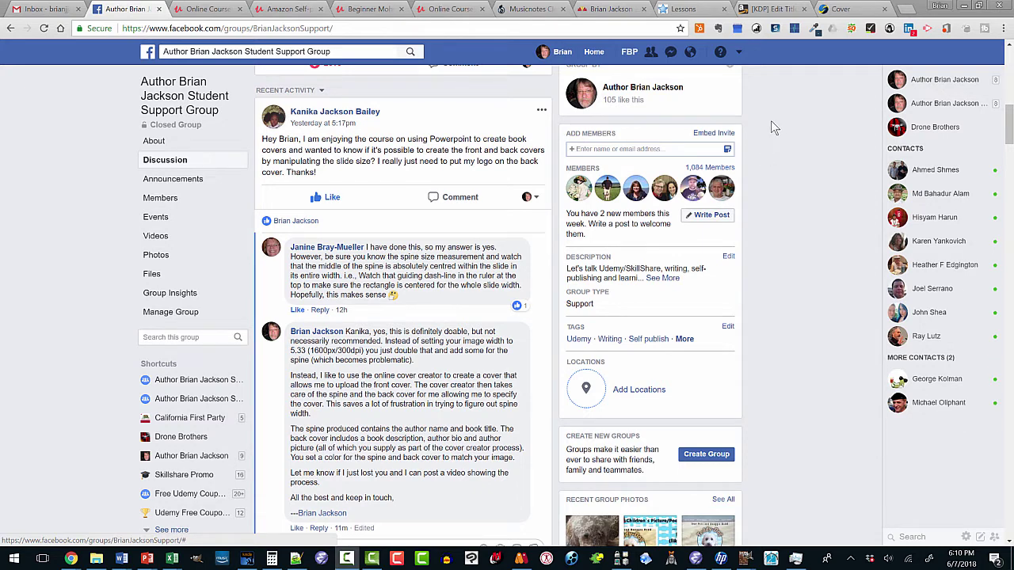
- Switch to the KDP title setup page, open the paperback content settings, and launch Cover Creator past its introduction
click(772, 11)
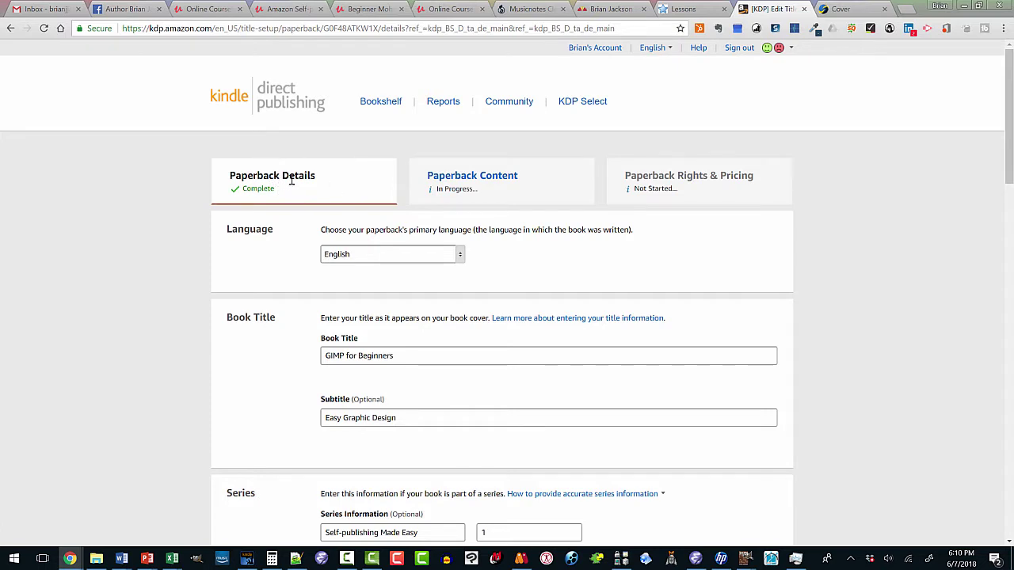
click(445, 181)
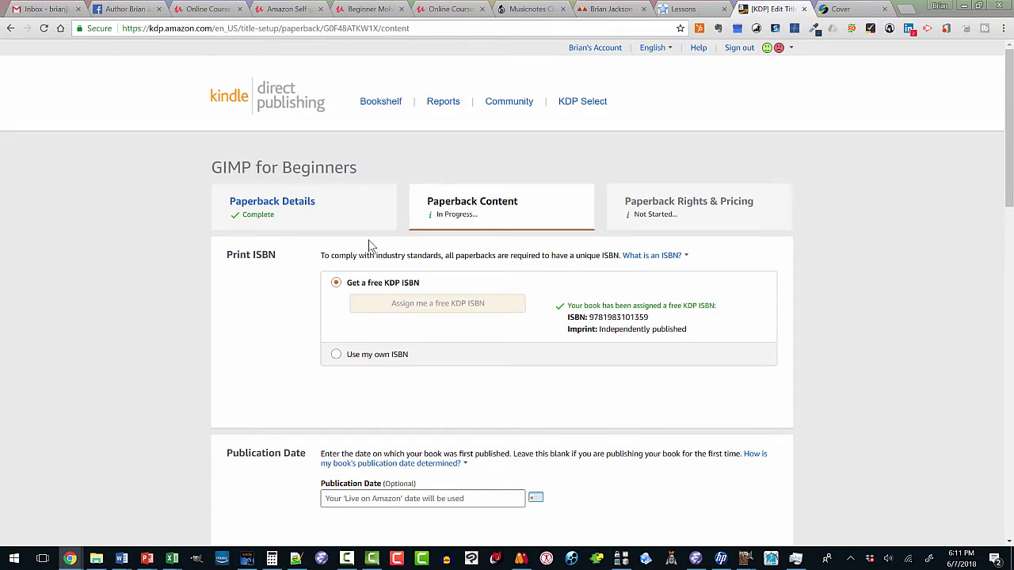
scroll(357, 223, down, 4)
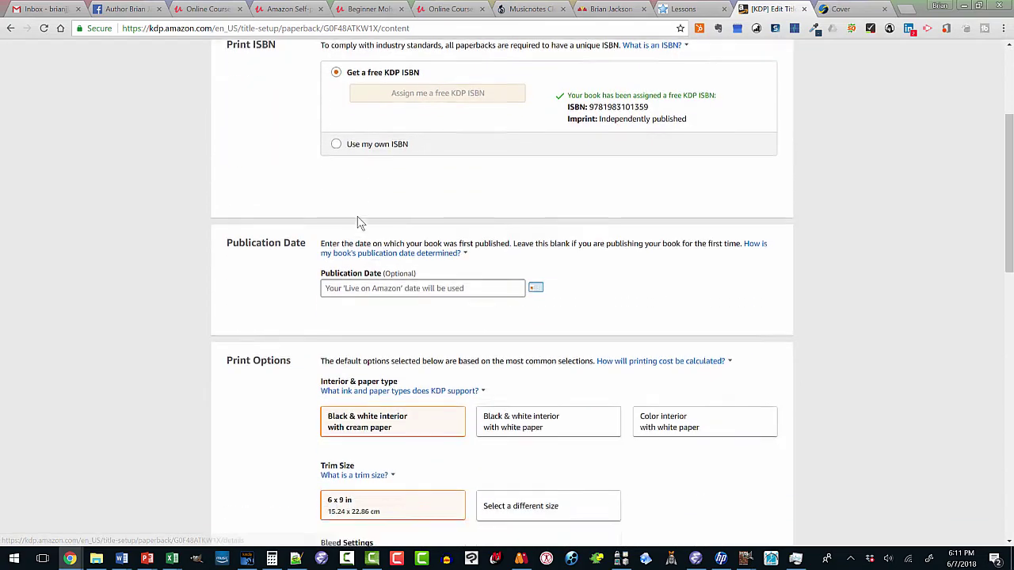
scroll(358, 218, down, 6)
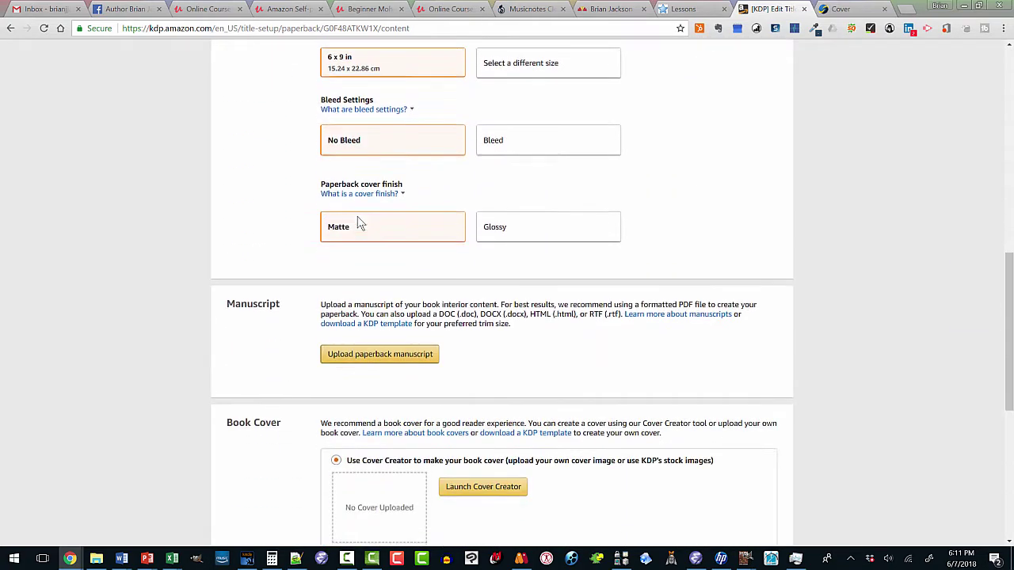
scroll(357, 222, down, 3)
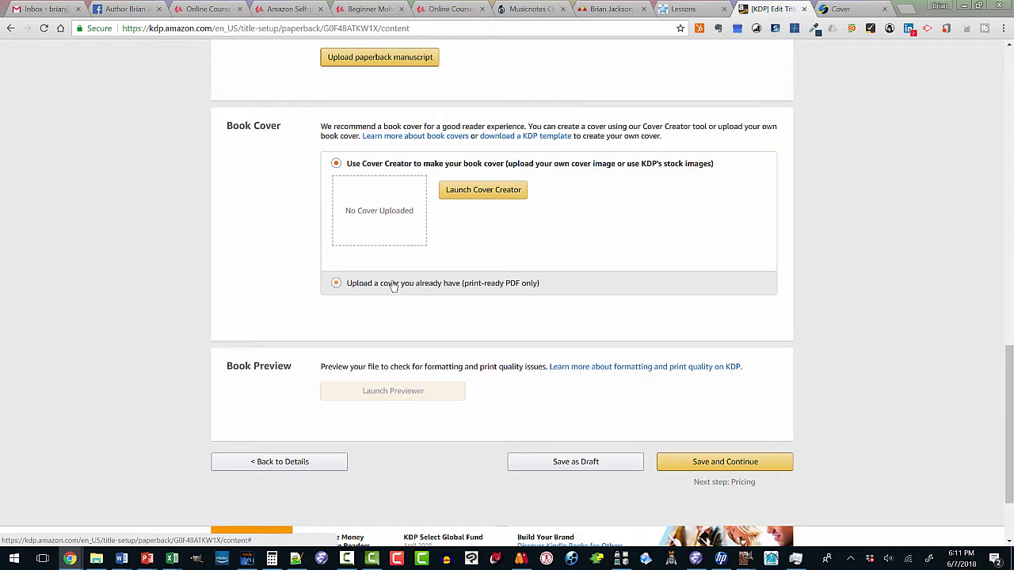
click(471, 191)
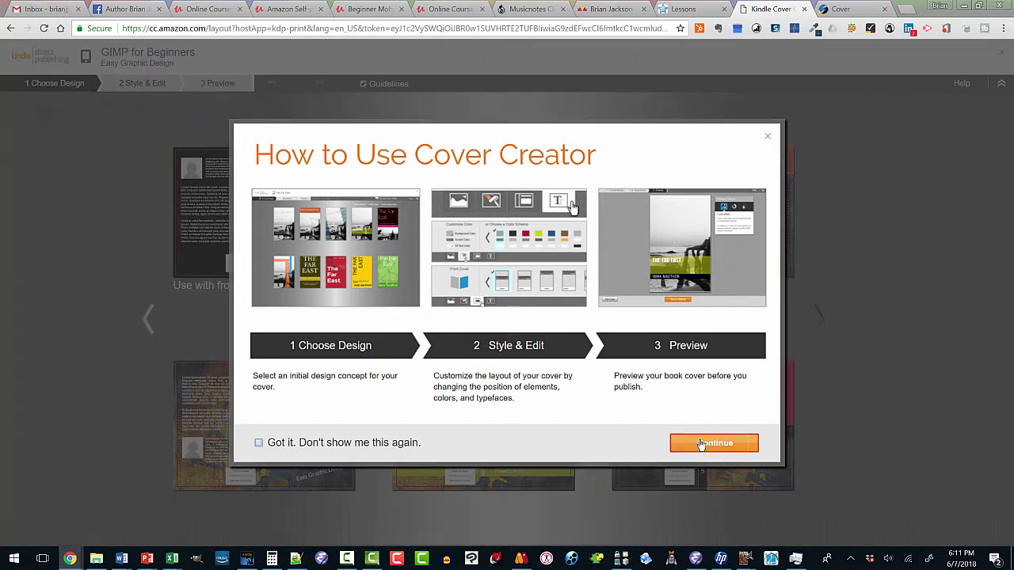
click(701, 444)
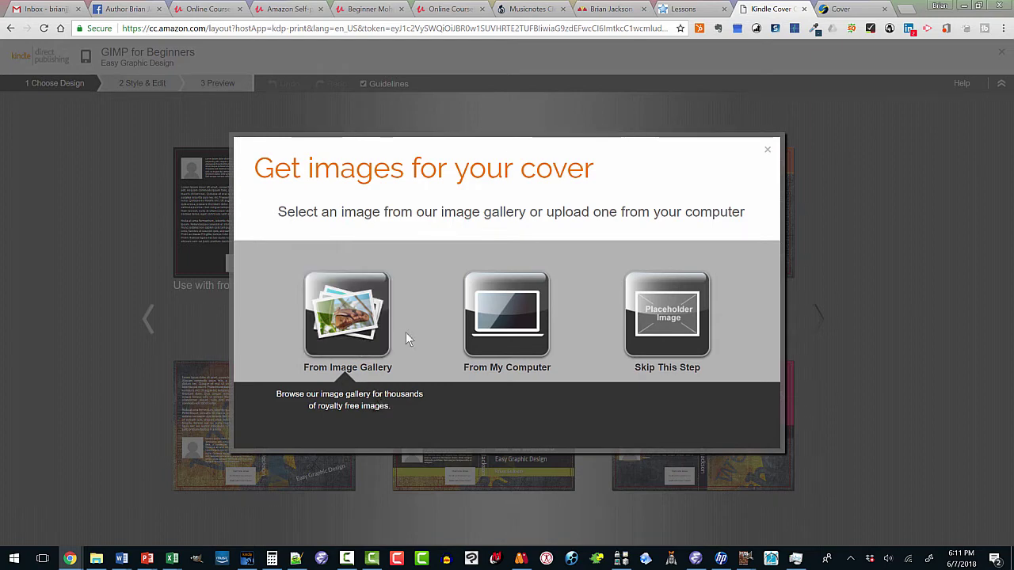
- Upload agileScrumAndTrello.jpg from the author's covers folder in Pictures and choose the "Use with front cover image" design
click(498, 316)
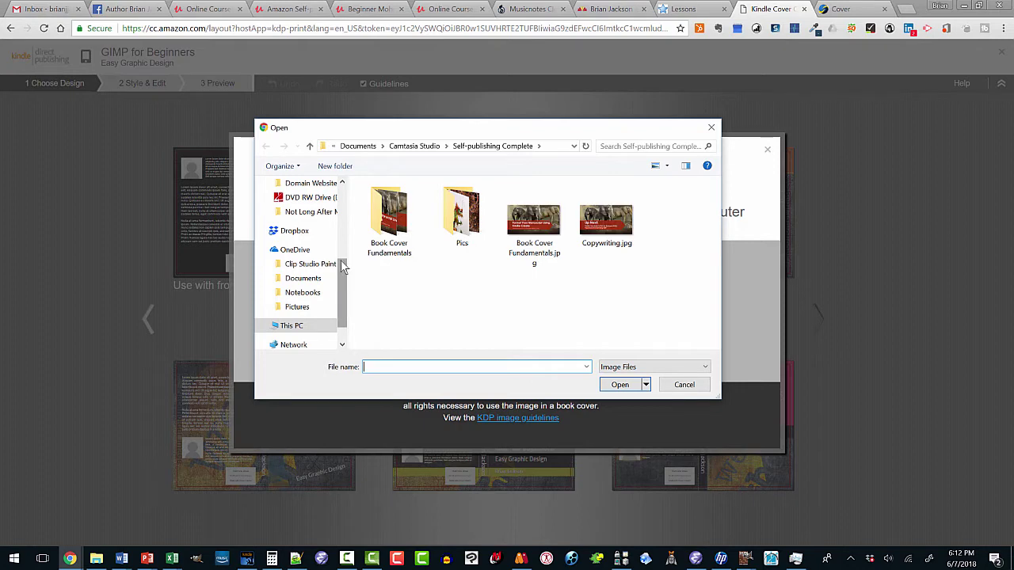
drag(342, 267, 339, 216)
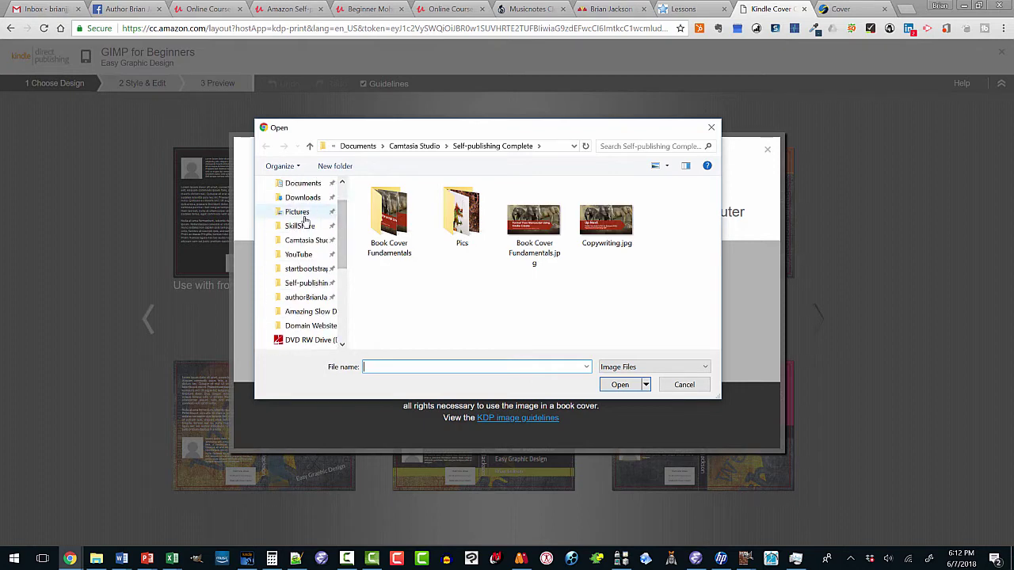
click(305, 212)
scroll(505, 305, down, 5)
double_click(388, 226)
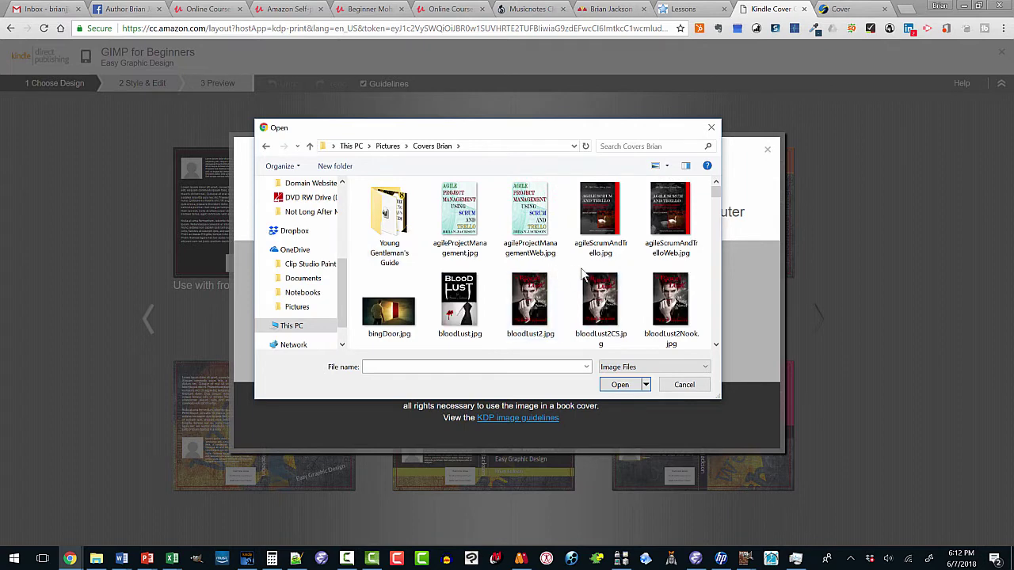
double_click(599, 212)
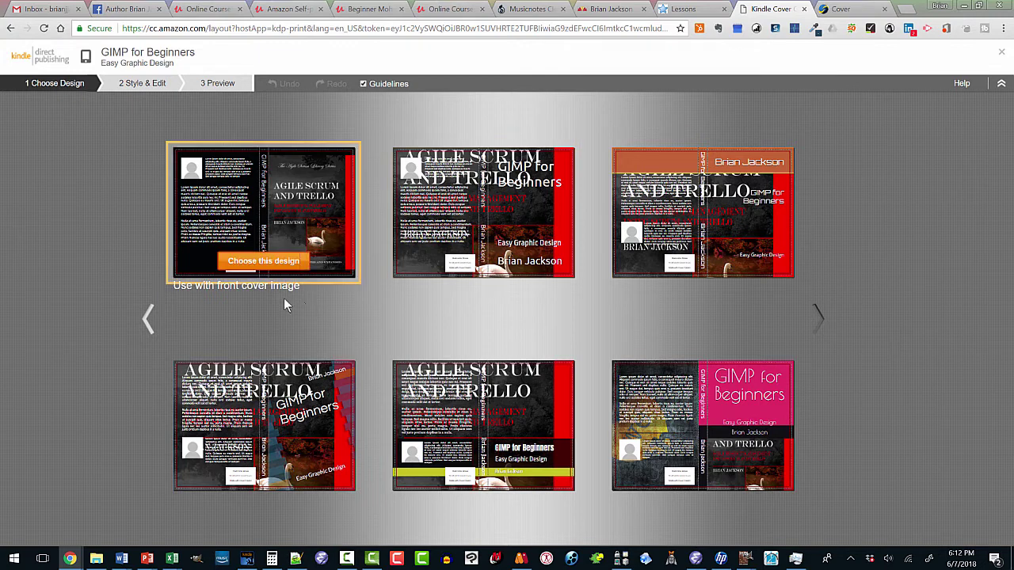
mouse_move(301, 187)
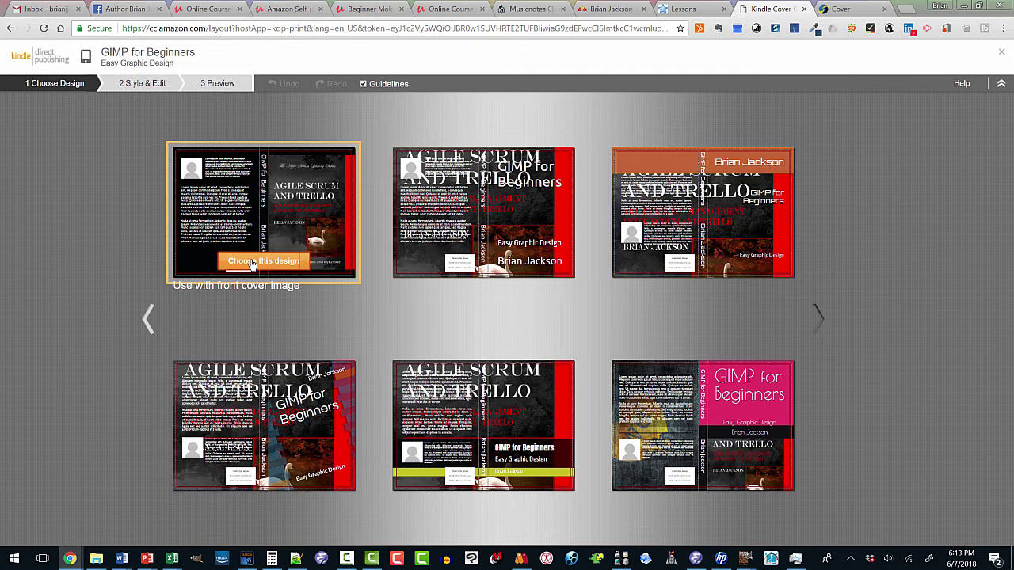
click(252, 264)
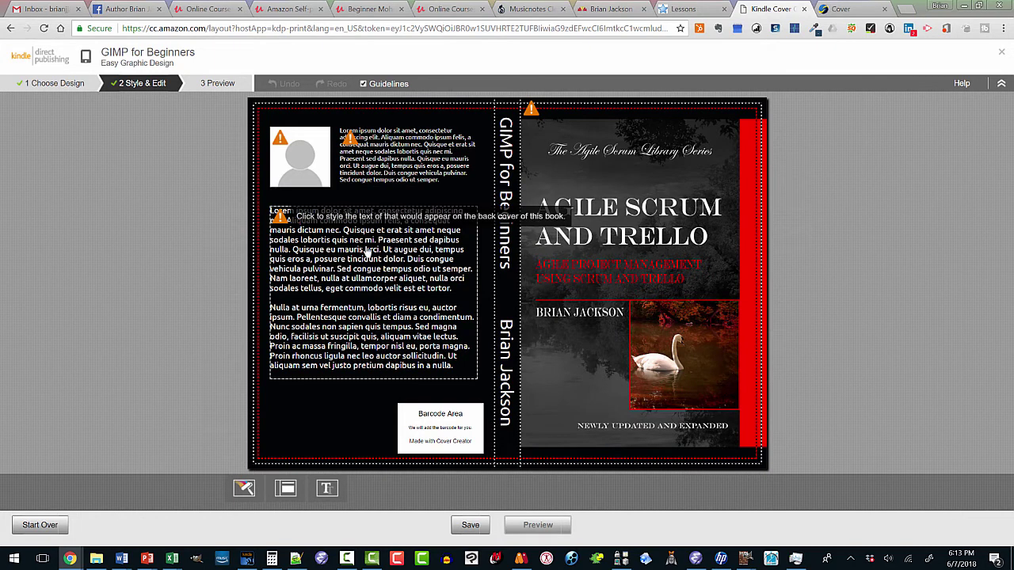
- Replace the main placeholder text on the back cover with the heading "Book Description" and a line of filler text below it
click(349, 236)
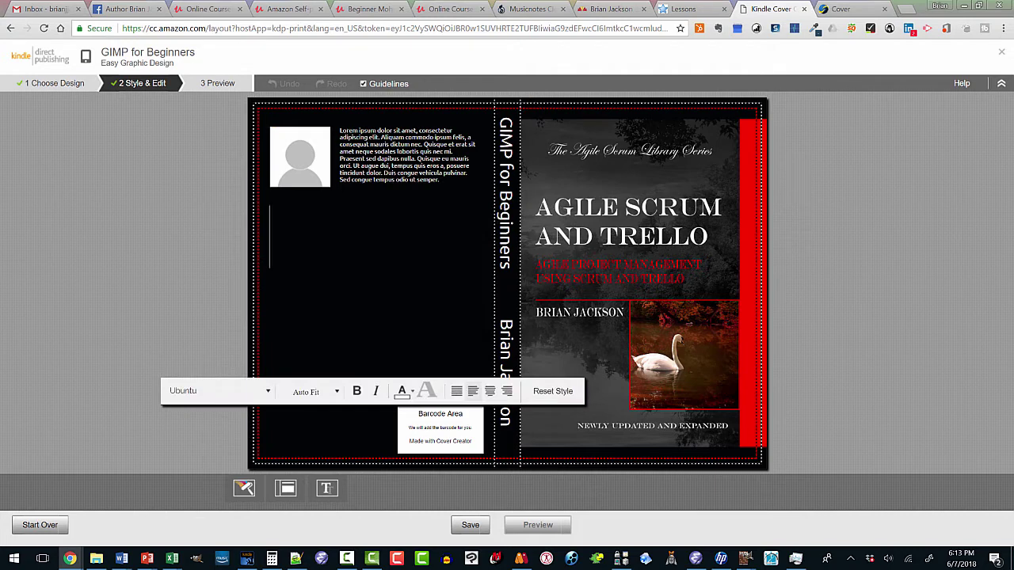
text(B)
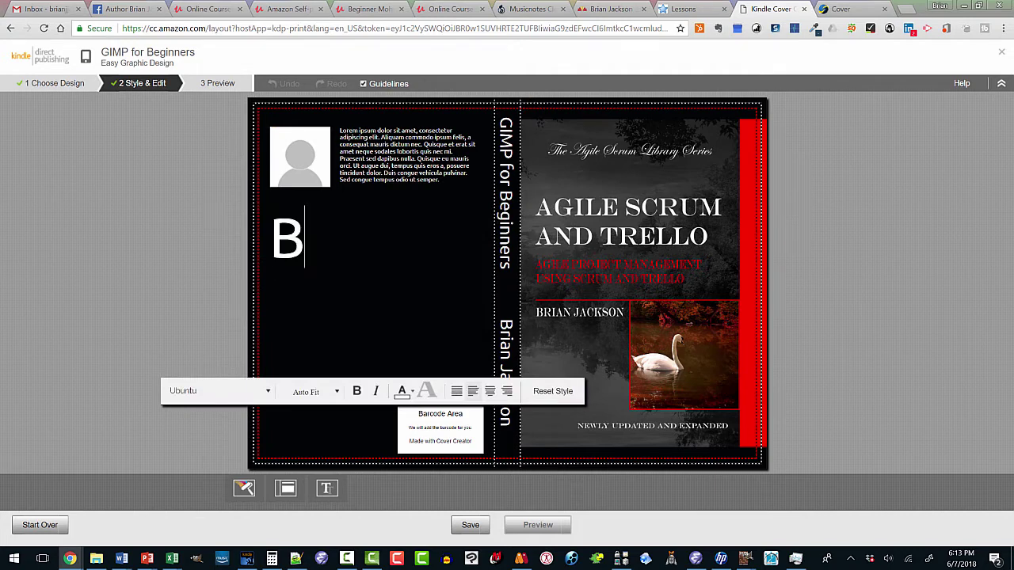
text(ook Descripti)
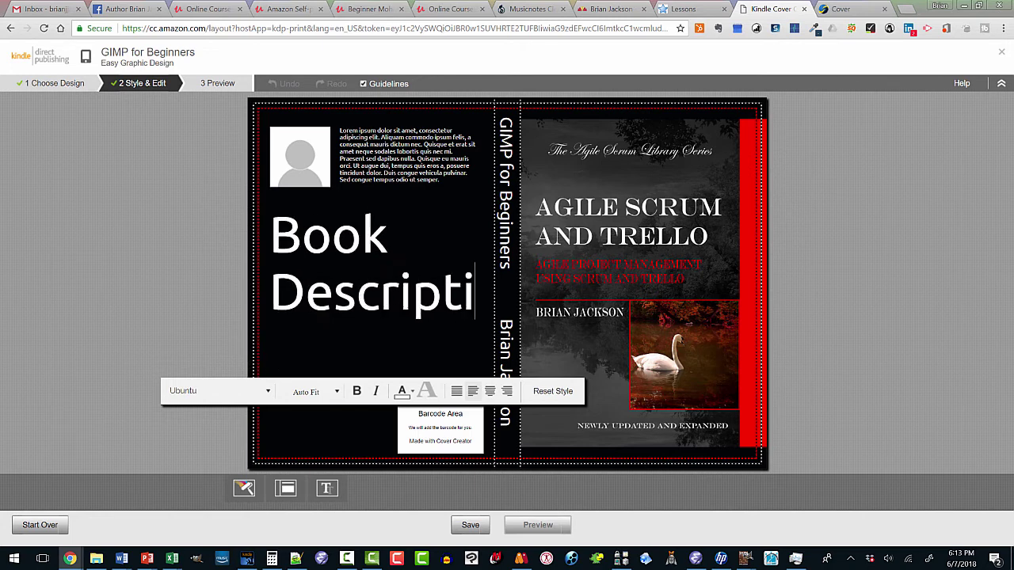
key(BackSpace)
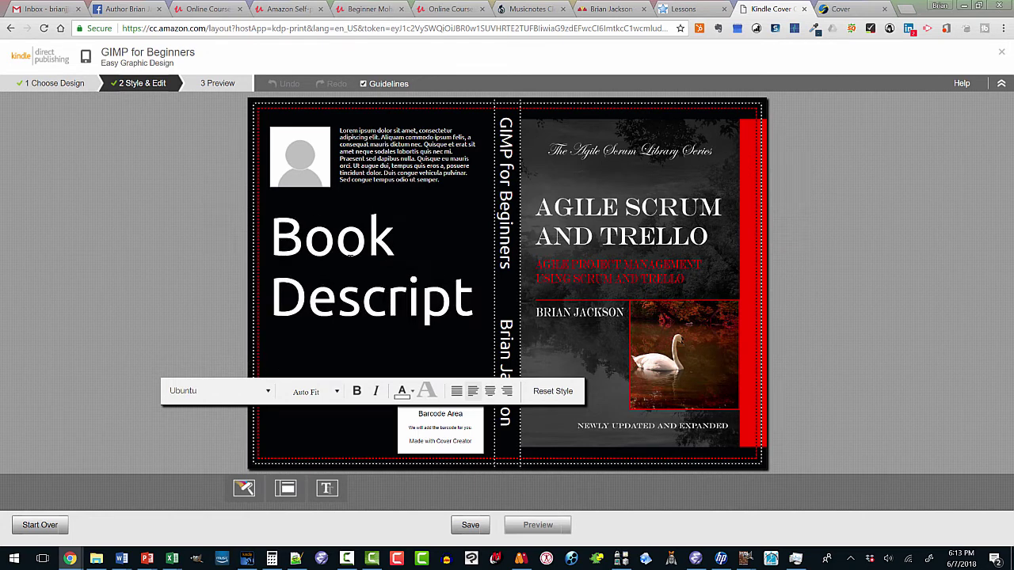
text(ion)
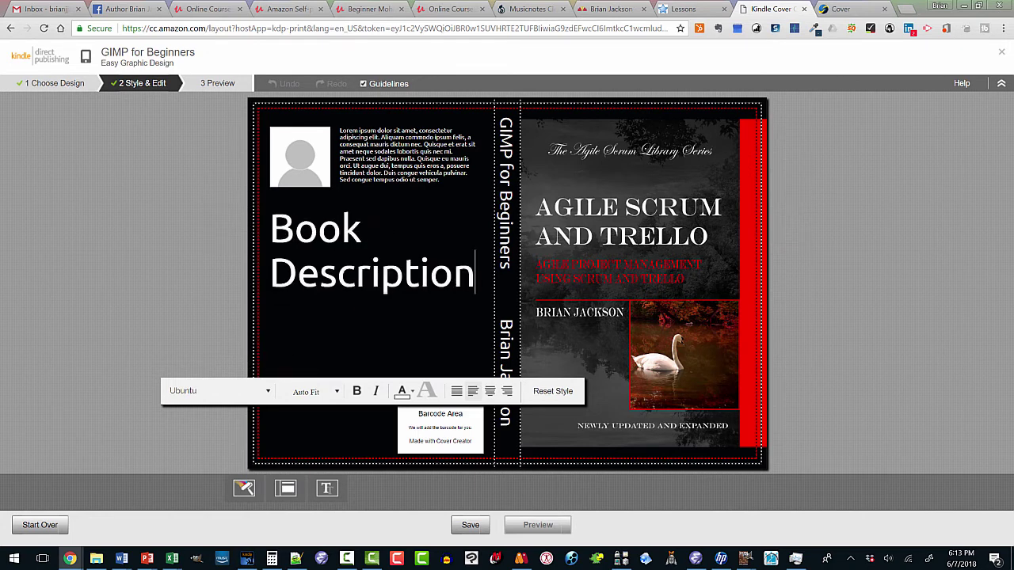
key(Return)
text(laksjdflkjasdflkjasdlkfjasdfflk)
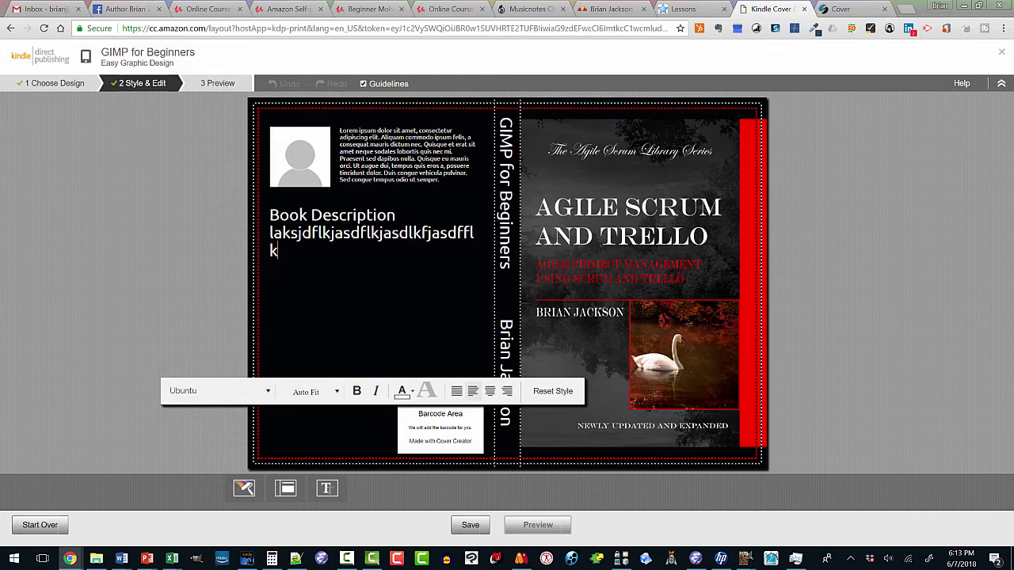
text(jasfdfkljsaldfjsal)
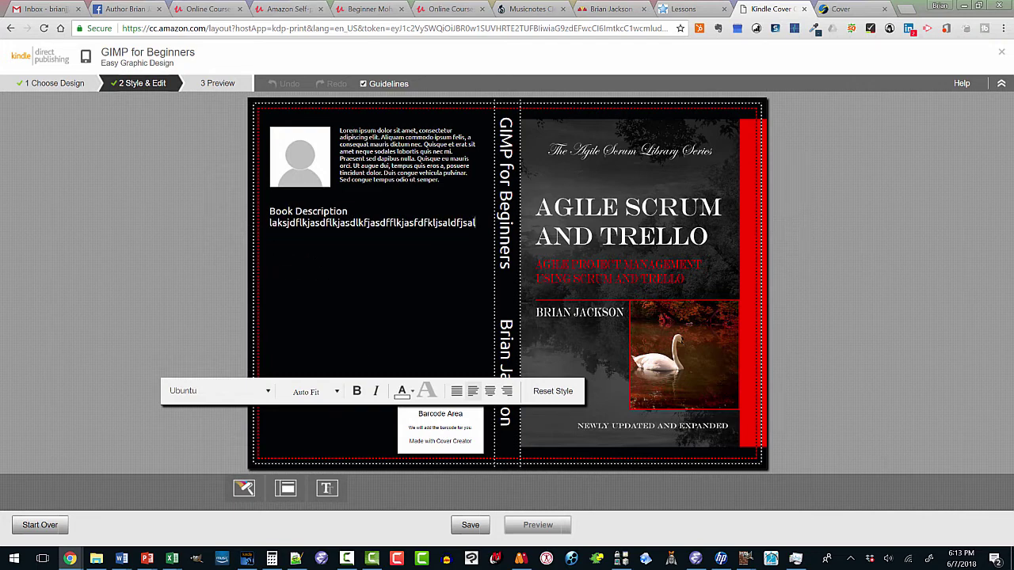
click(388, 166)
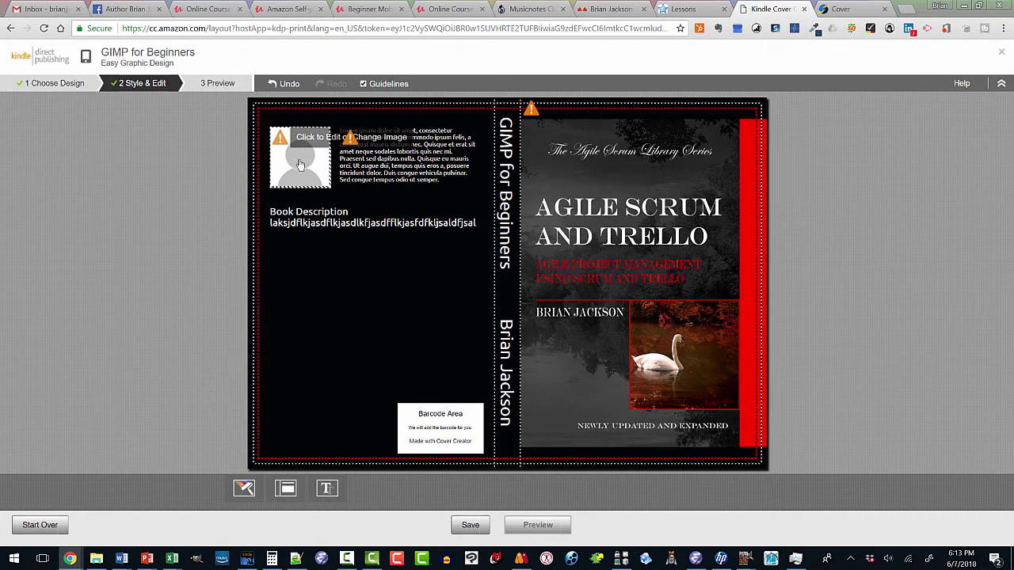
- Replace the author picture placeholder on the back cover with the author's small portrait photo from the personal folder in Pictures
click(299, 164)
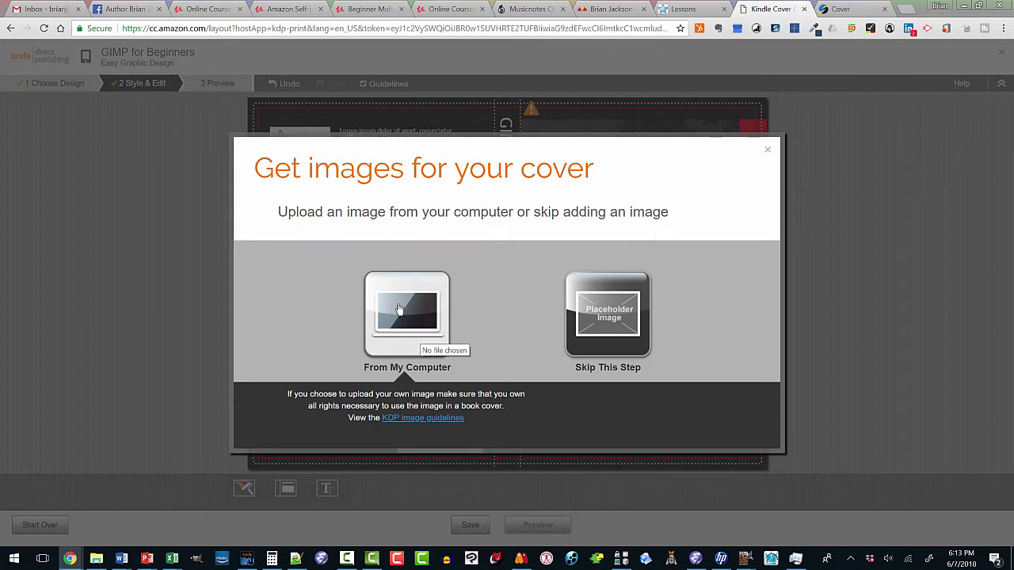
click(400, 311)
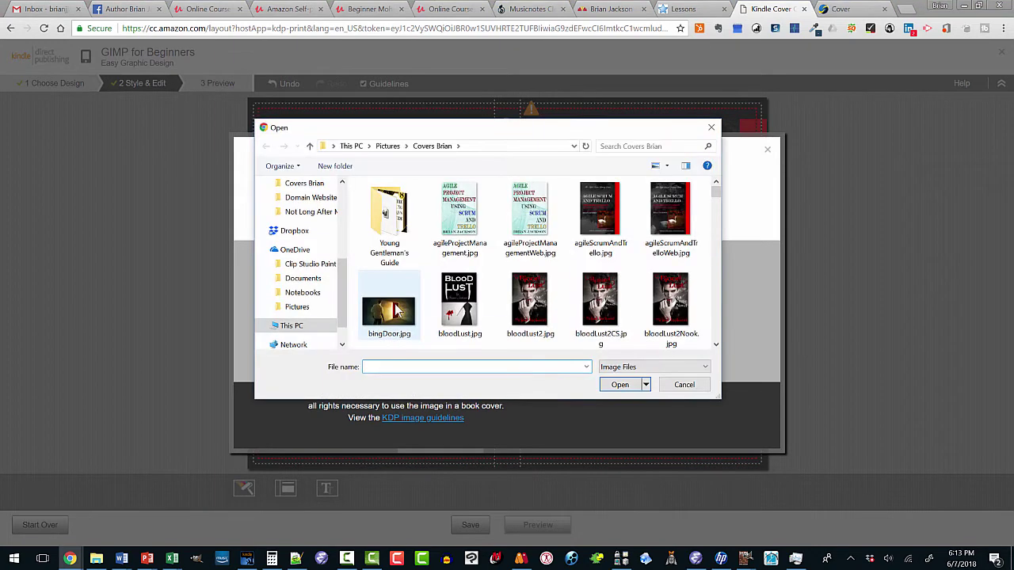
drag(339, 271, 340, 207)
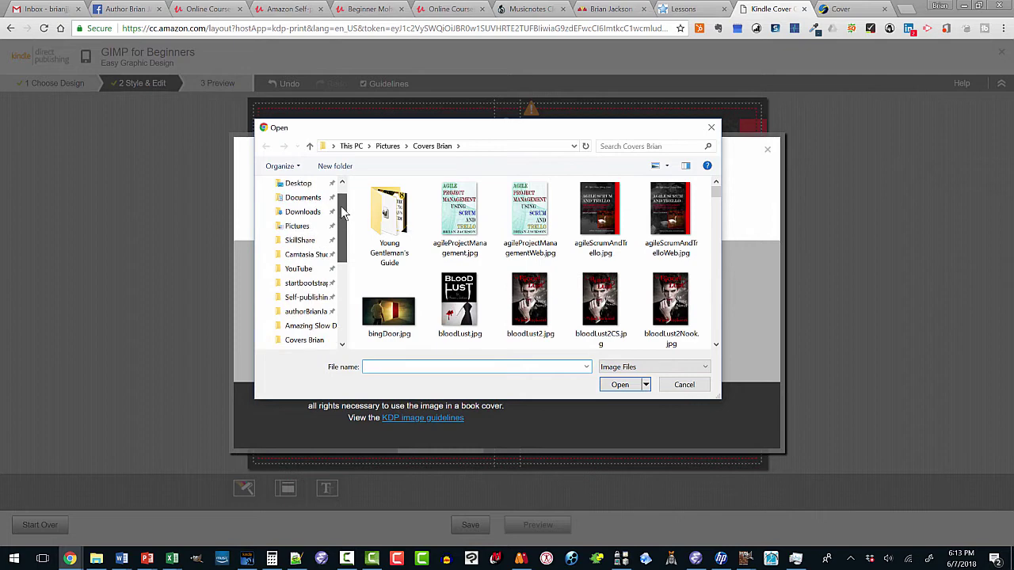
click(304, 227)
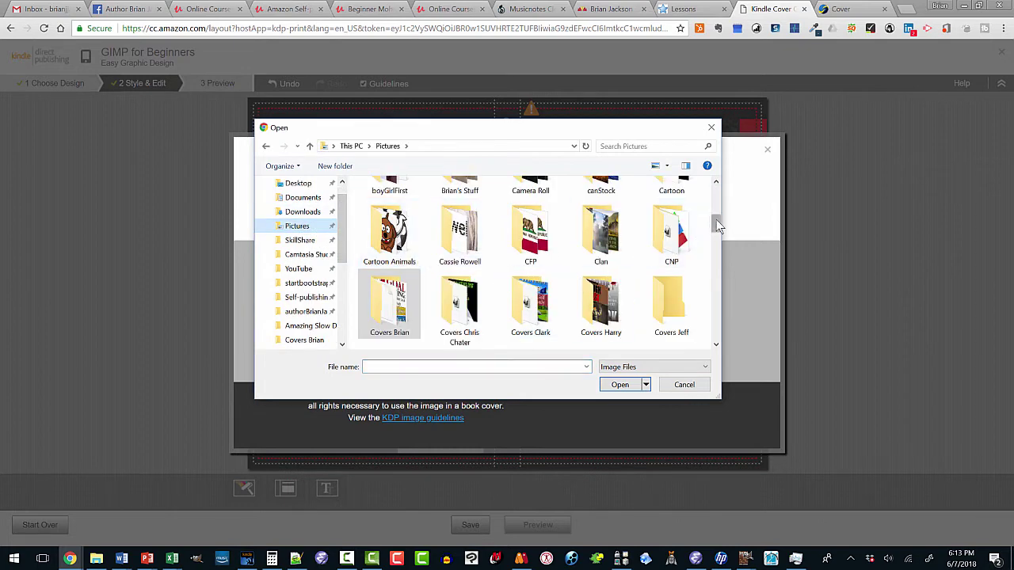
drag(719, 227, 717, 206)
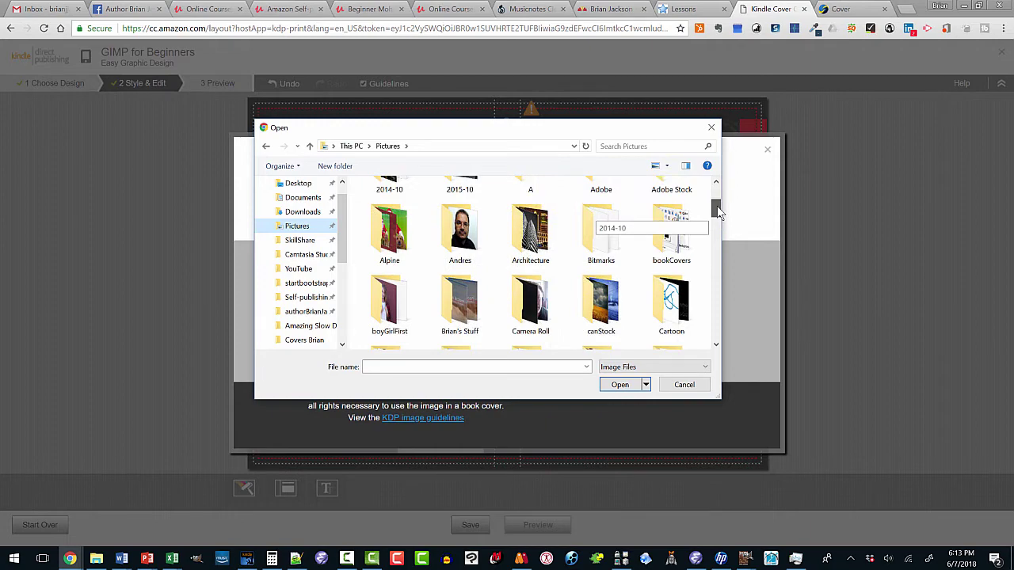
double_click(458, 304)
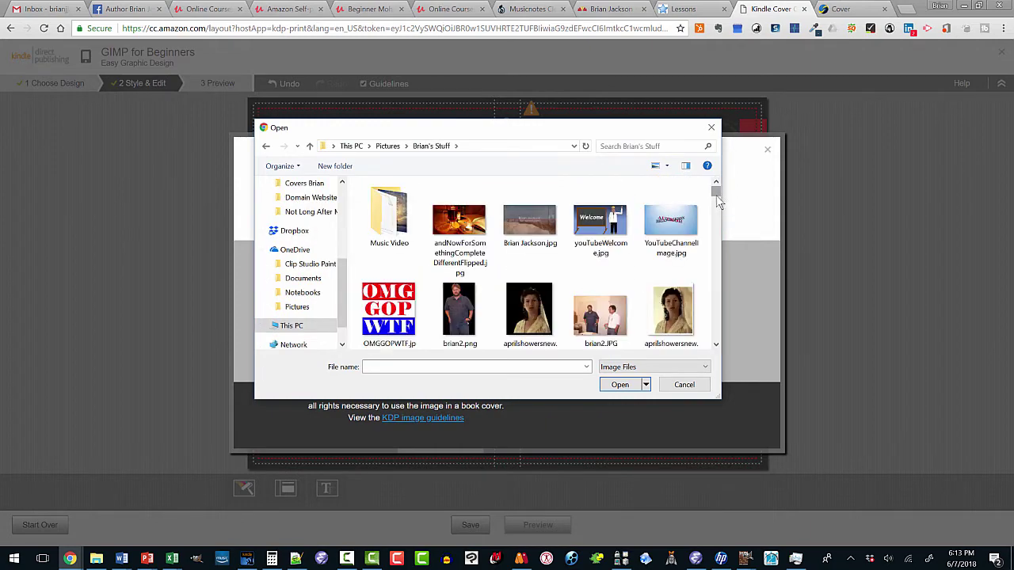
scroll(704, 287, down, 6)
scroll(701, 282, down, 10)
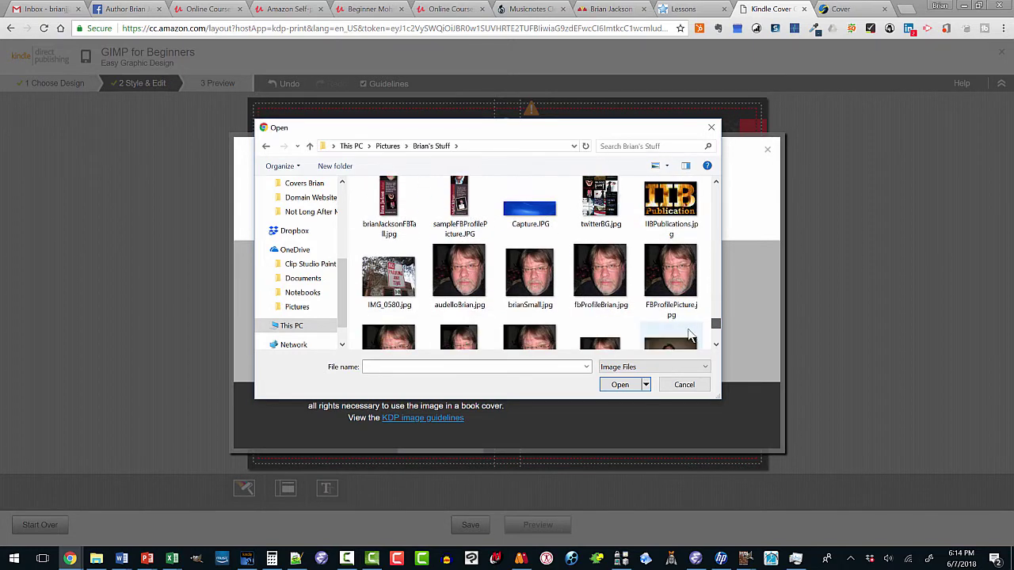
double_click(528, 273)
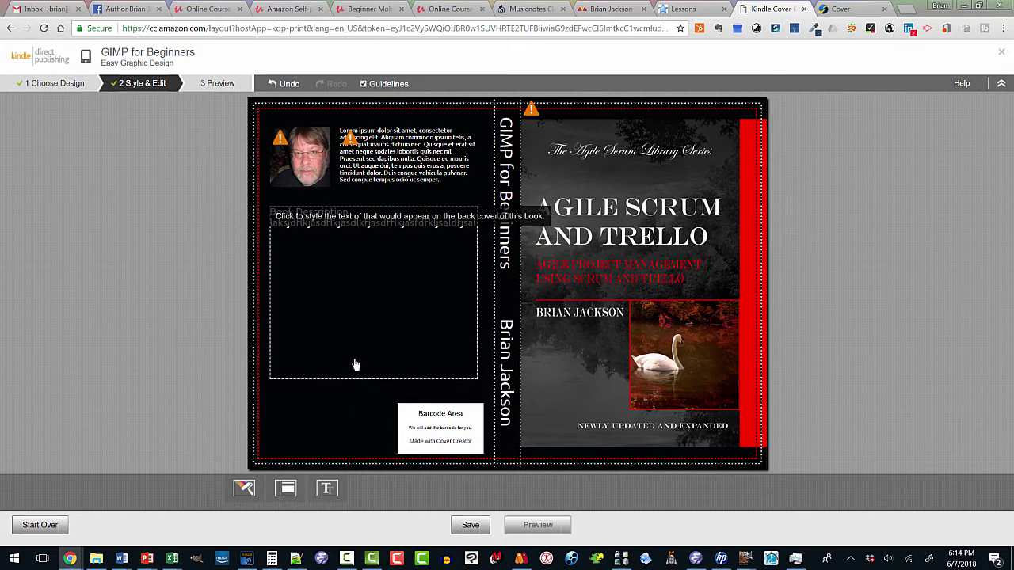
- Try the orange-and-yellow and black-and-magenta color schemes on the cover, and apply the dark olive and gold scheme
click(245, 488)
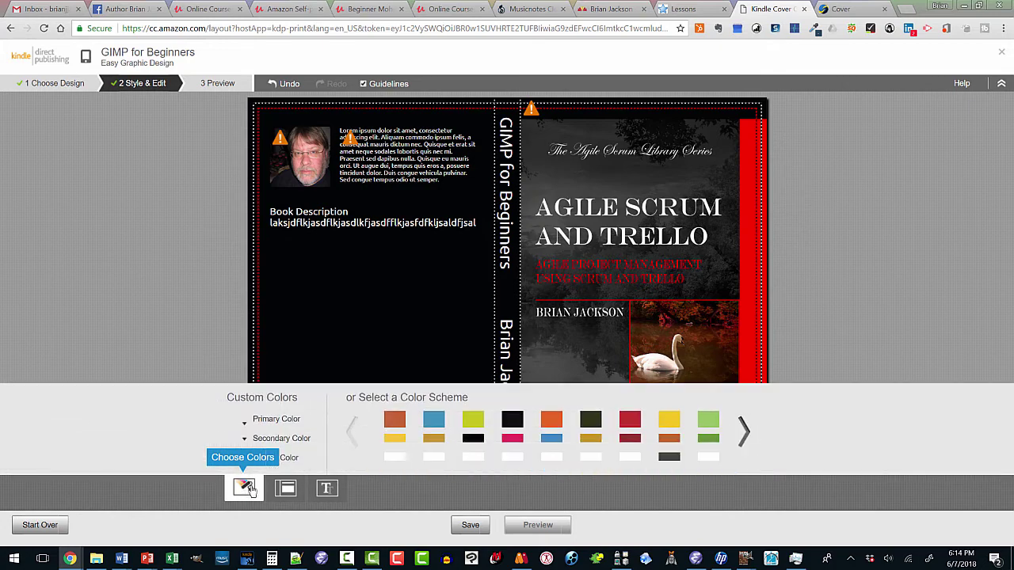
click(394, 429)
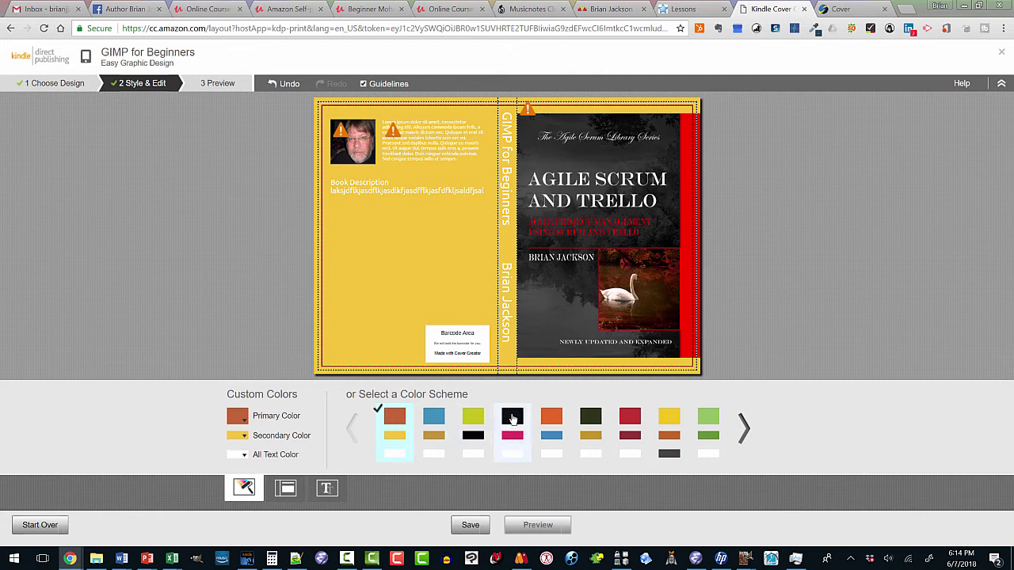
click(512, 419)
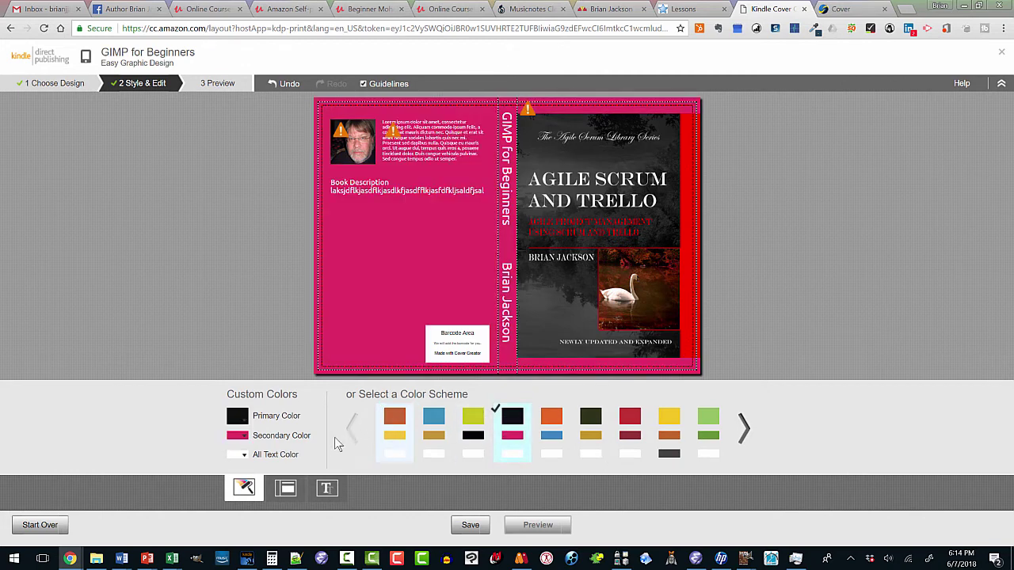
click(239, 417)
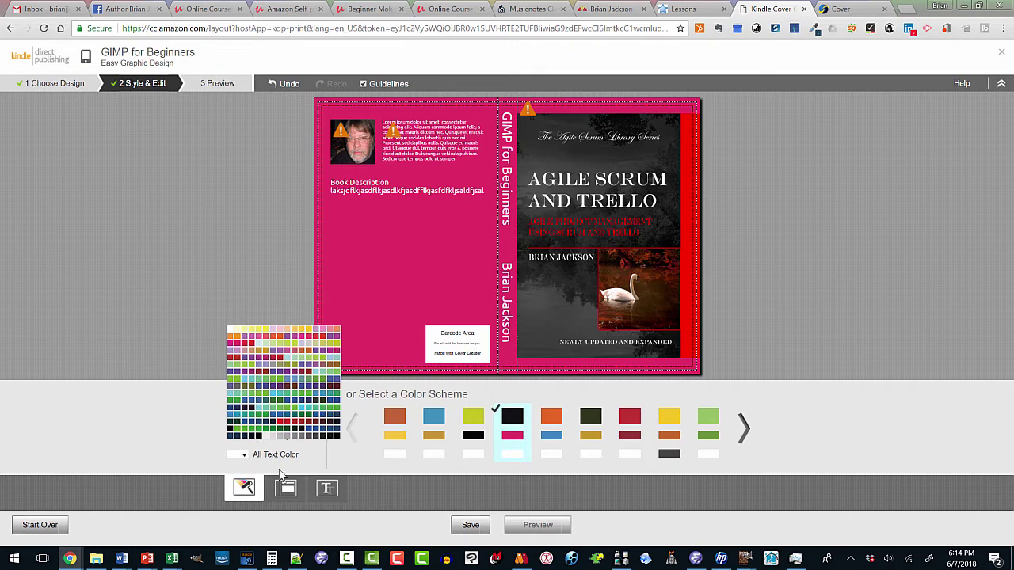
click(193, 426)
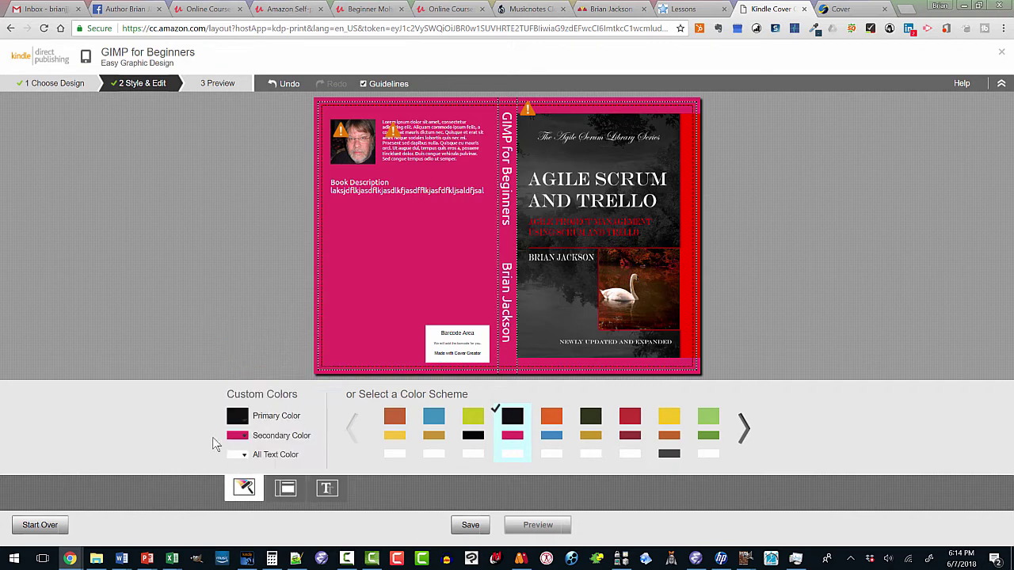
click(596, 425)
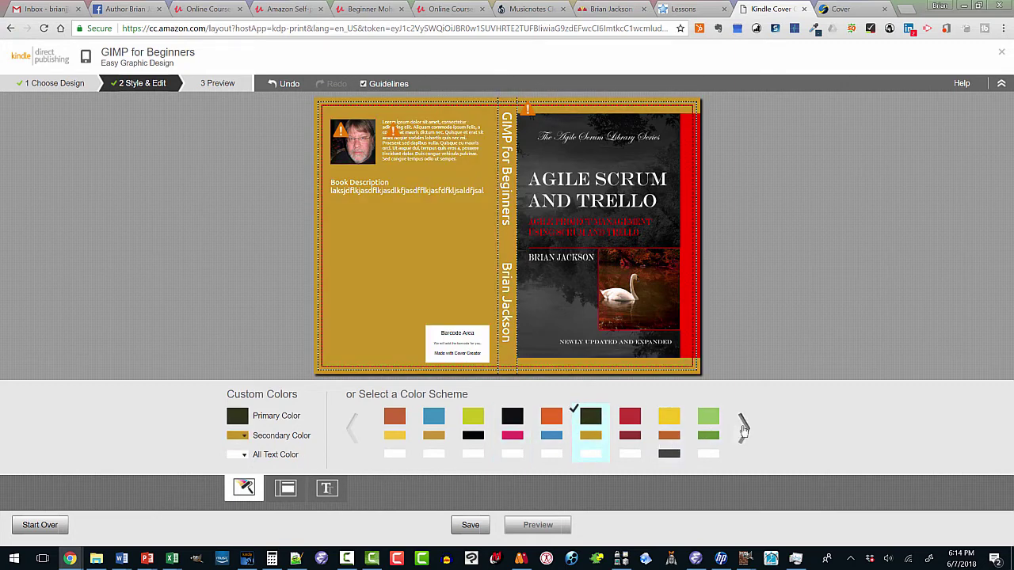
- Customize the cover colors with a near-black purple secondary color and a dark teal primary color
click(742, 429)
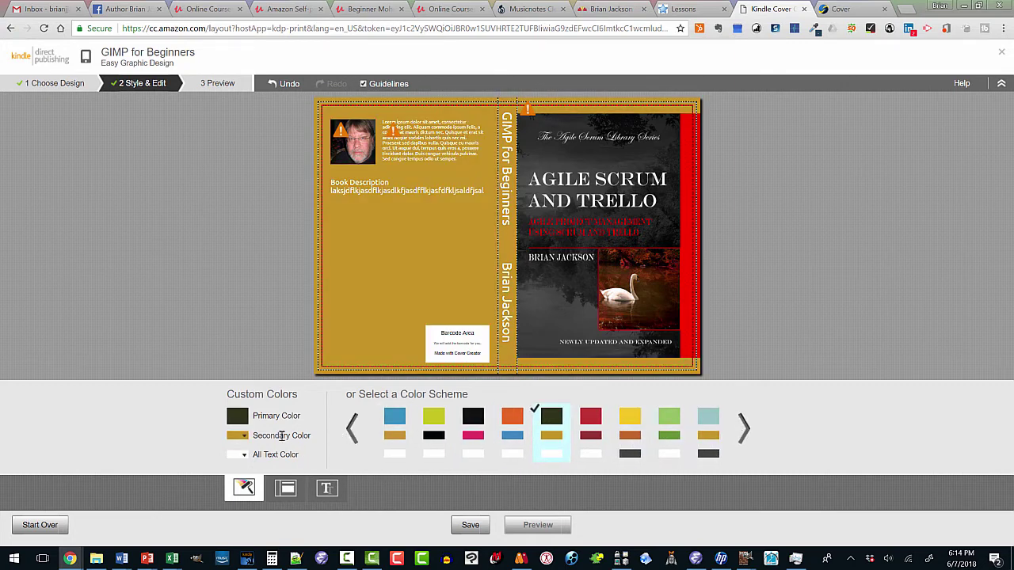
click(241, 435)
click(231, 345)
click(161, 419)
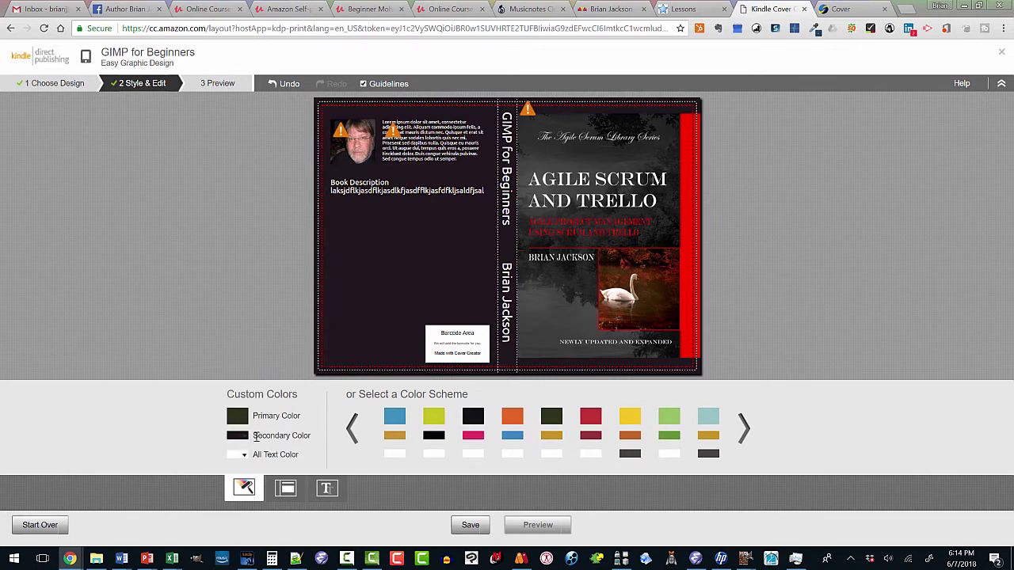
click(241, 417)
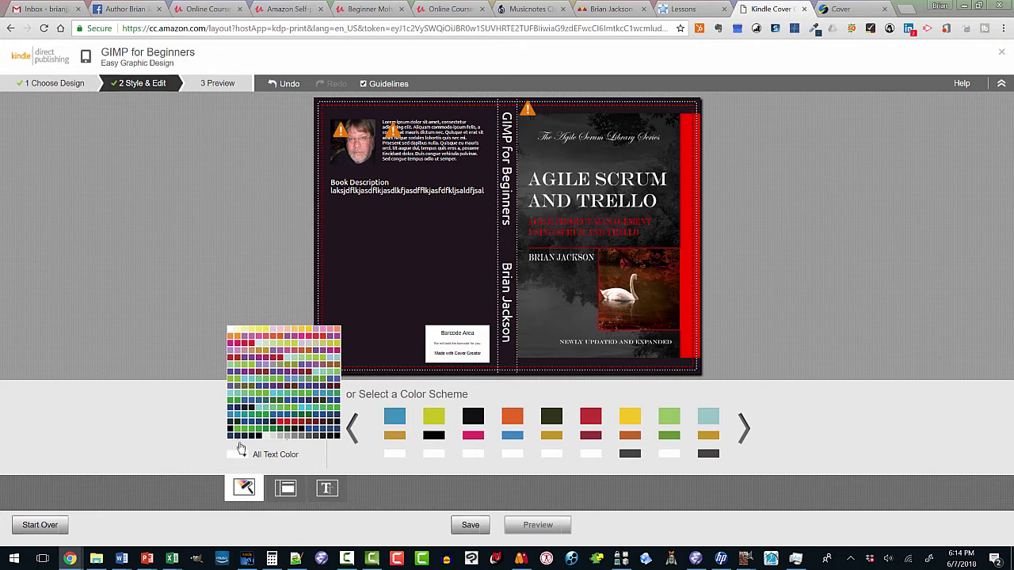
click(186, 422)
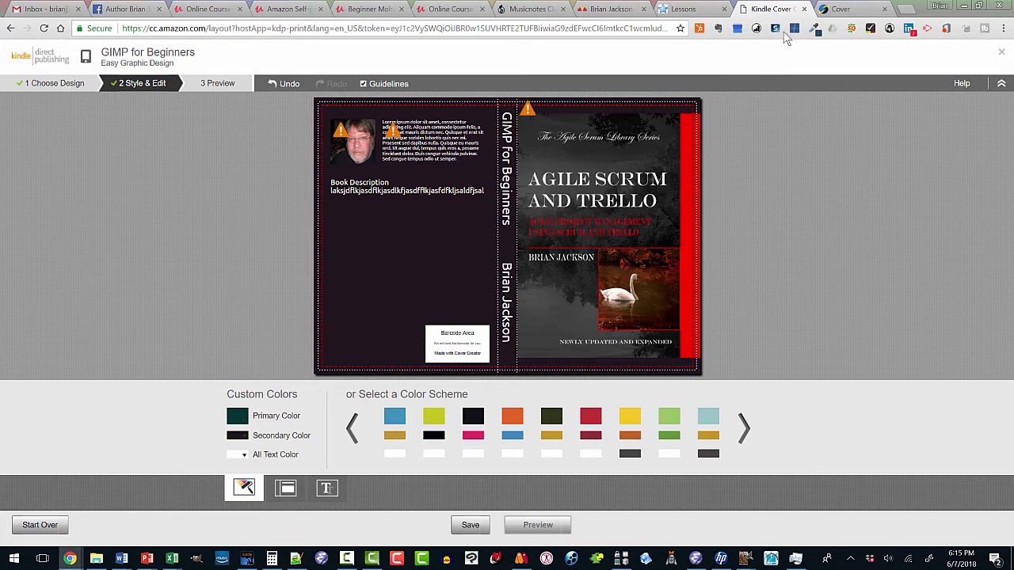
- Switch to the CreateSpace cover page, proceed with changing the existing cover, and open it for editing in Cover Creator
click(826, 11)
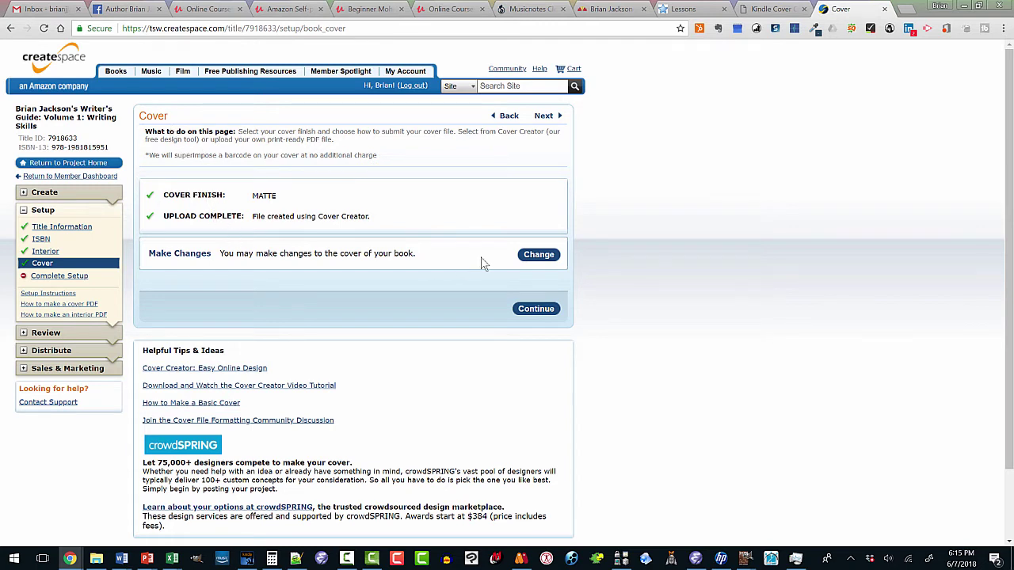
click(528, 261)
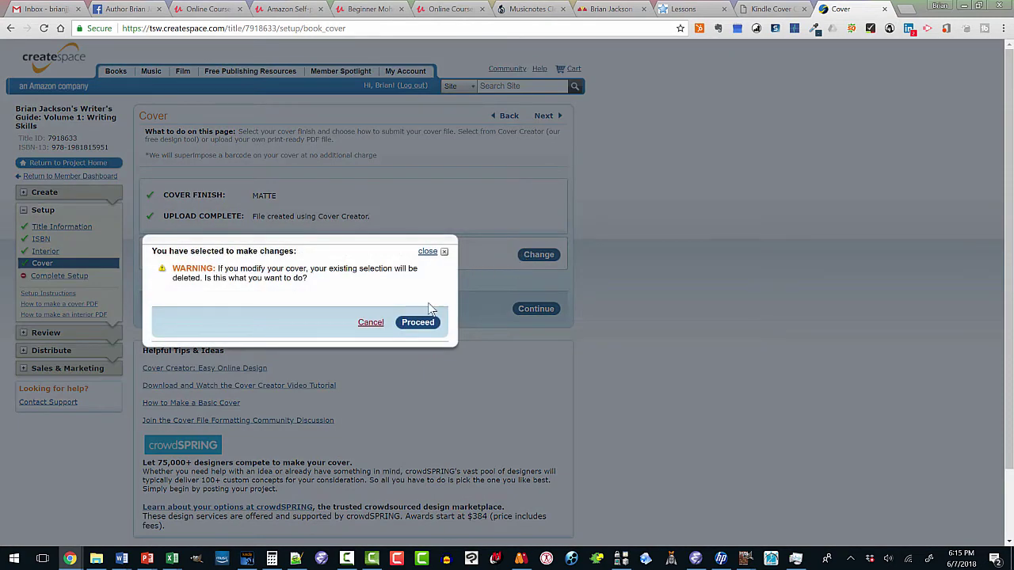
click(417, 324)
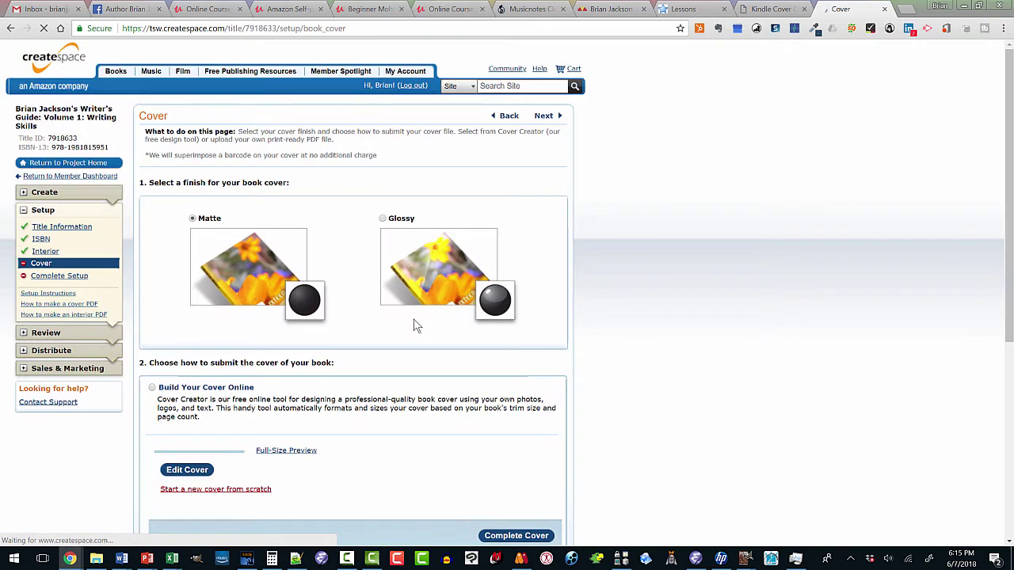
scroll(372, 325, down, 3)
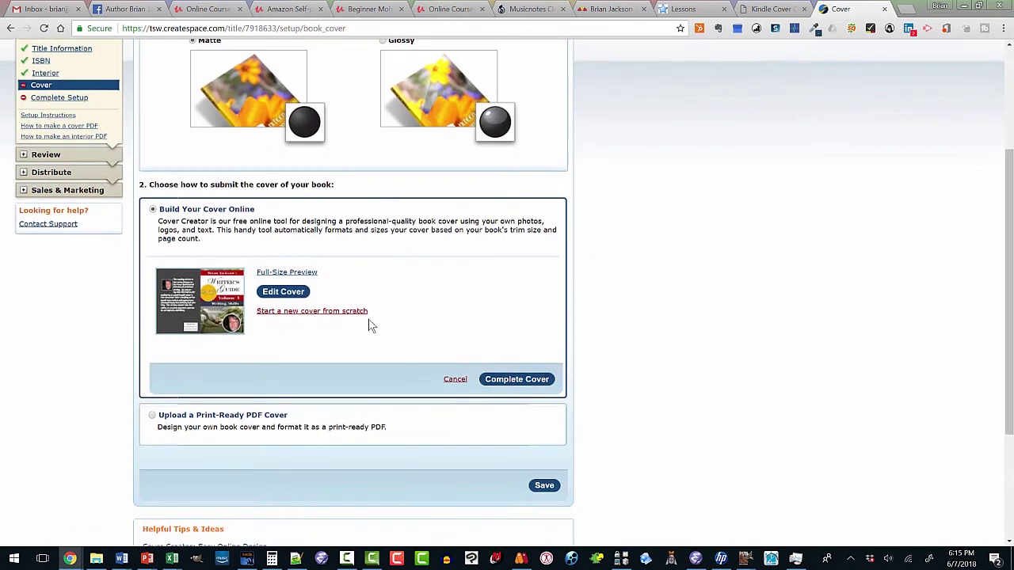
scroll(370, 325, down, 1)
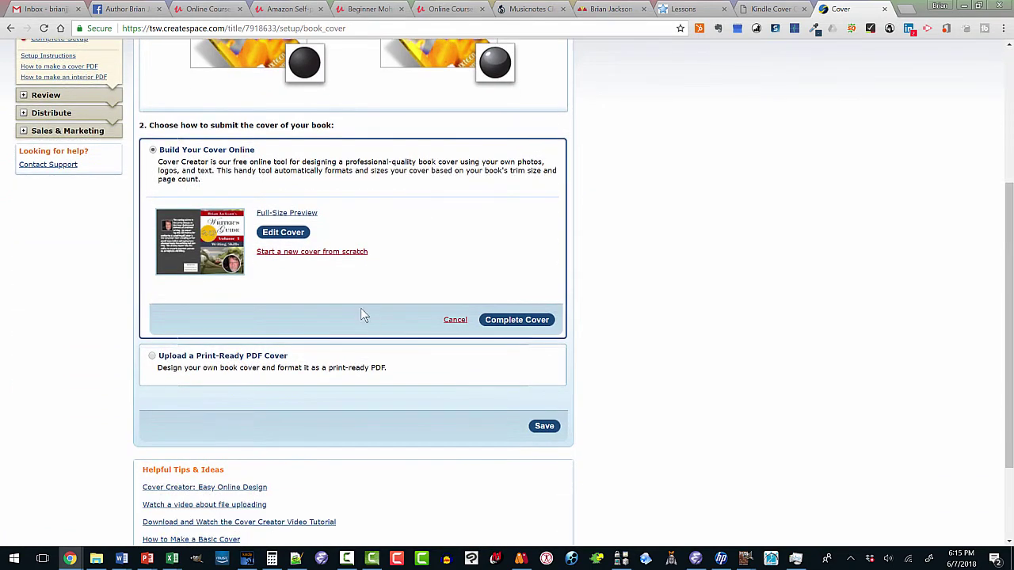
click(290, 231)
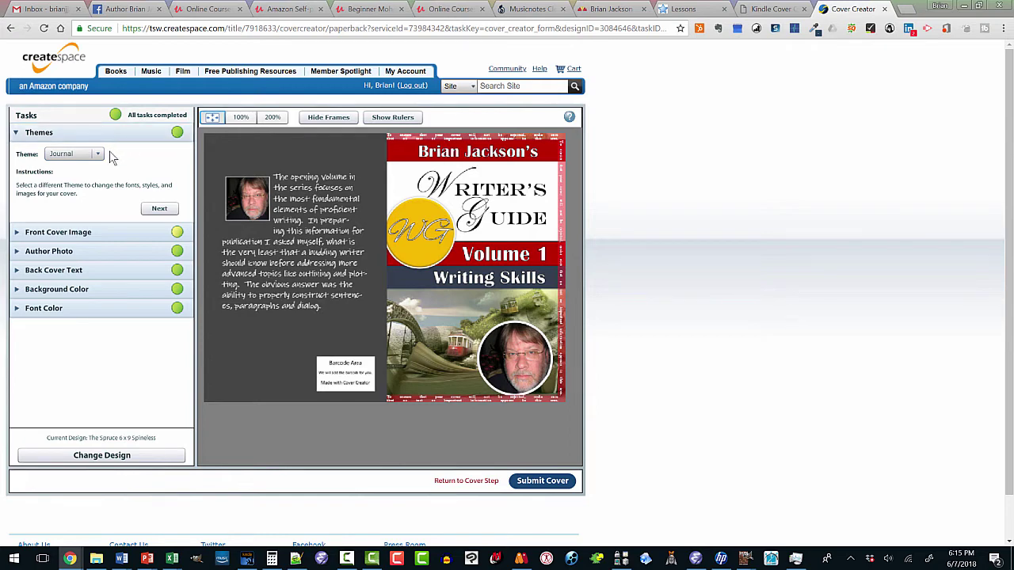
- Browse all five pages of cover designs and try to choose The Spruce 6 x 9 Spineless
click(145, 456)
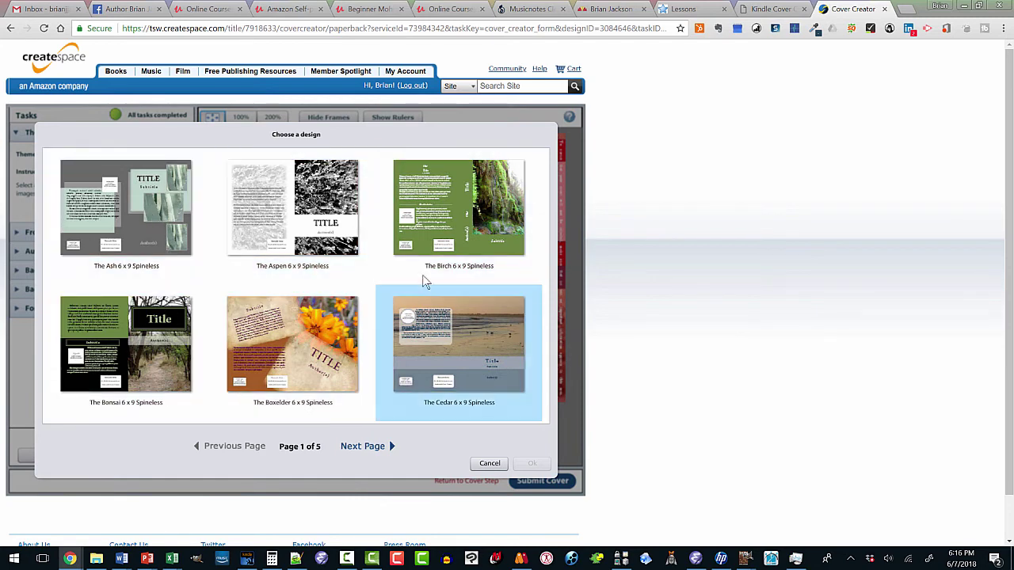
click(362, 445)
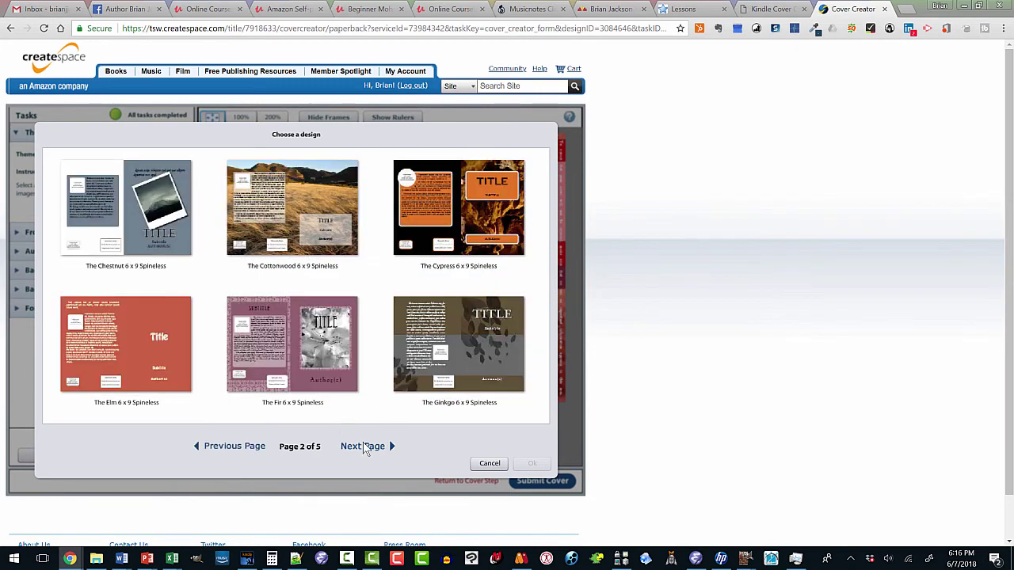
click(364, 447)
click(365, 446)
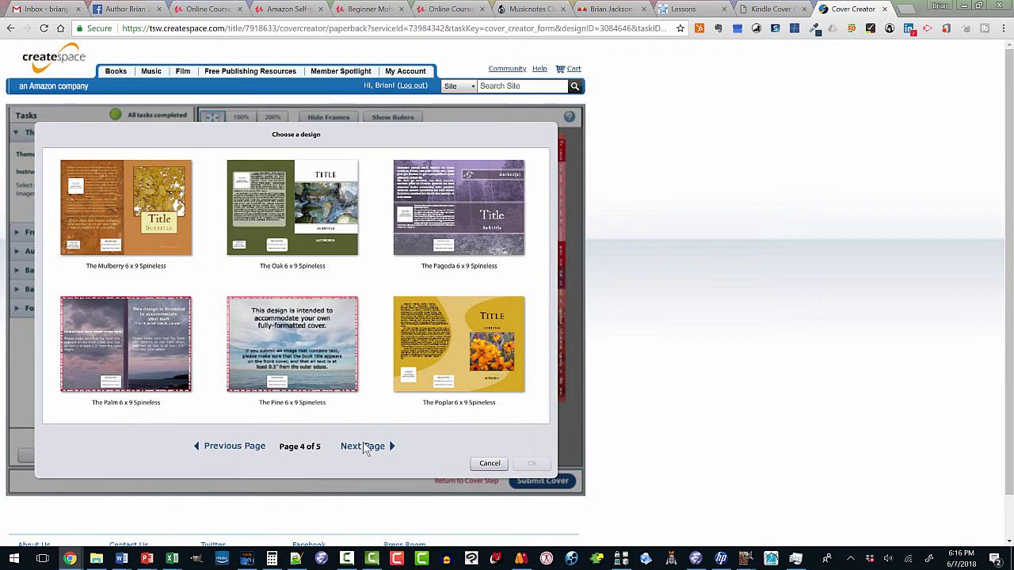
click(364, 447)
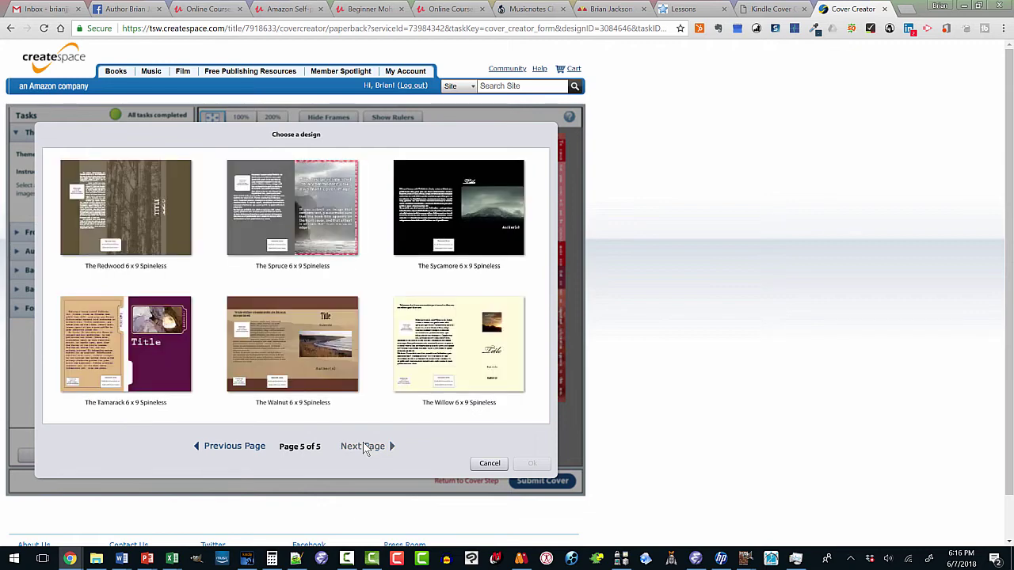
click(301, 228)
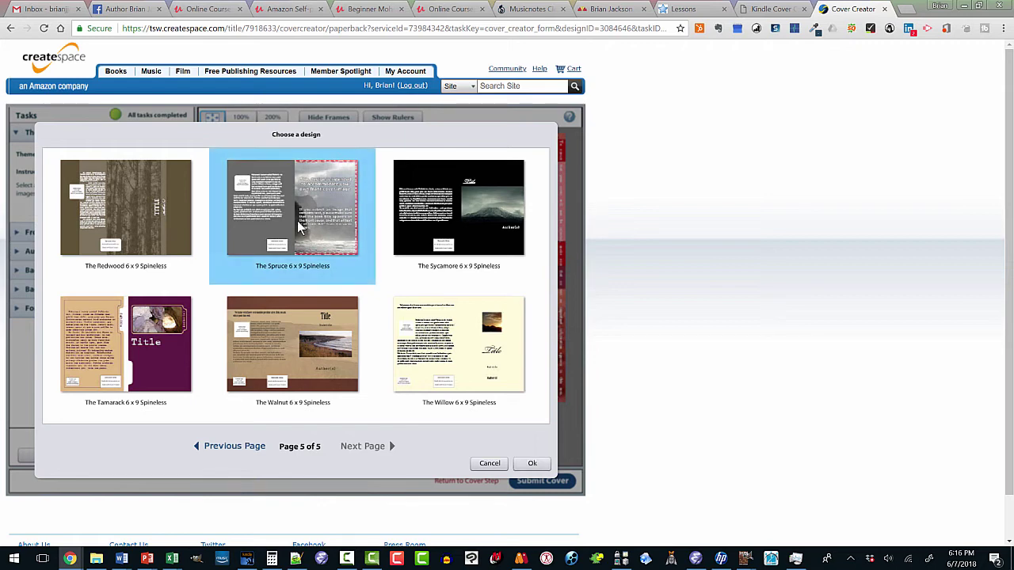
click(300, 228)
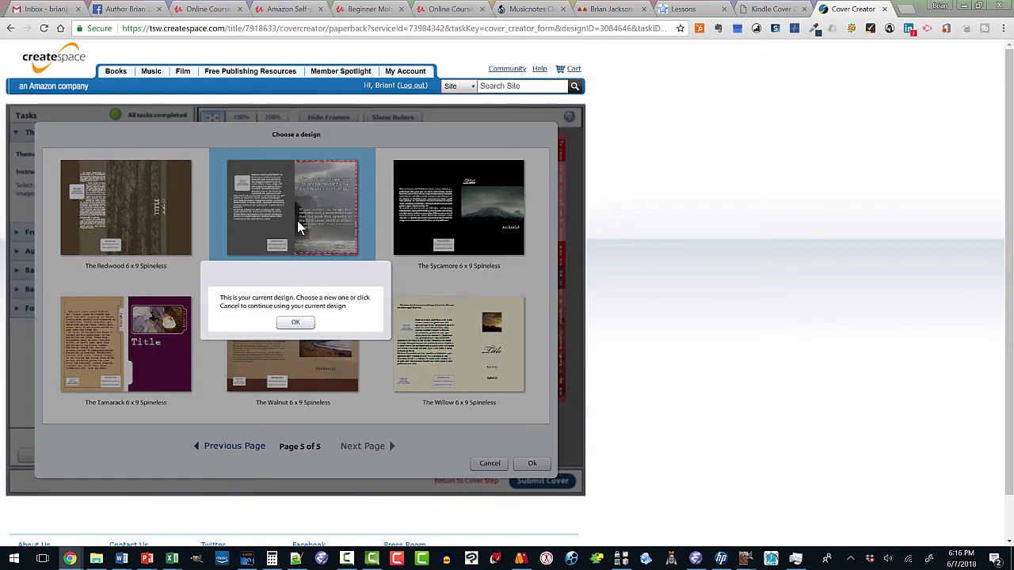
click(301, 321)
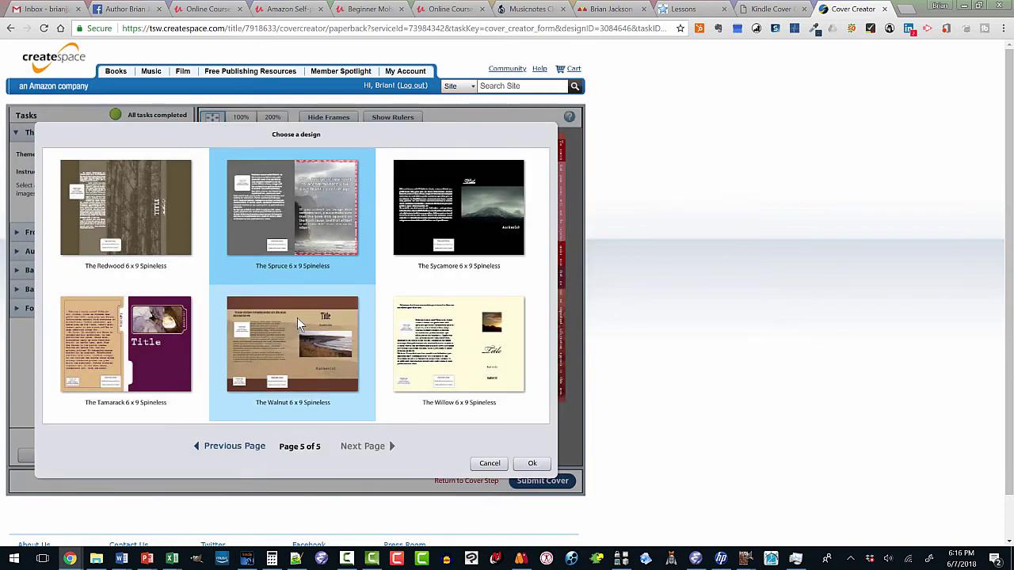
click(526, 465)
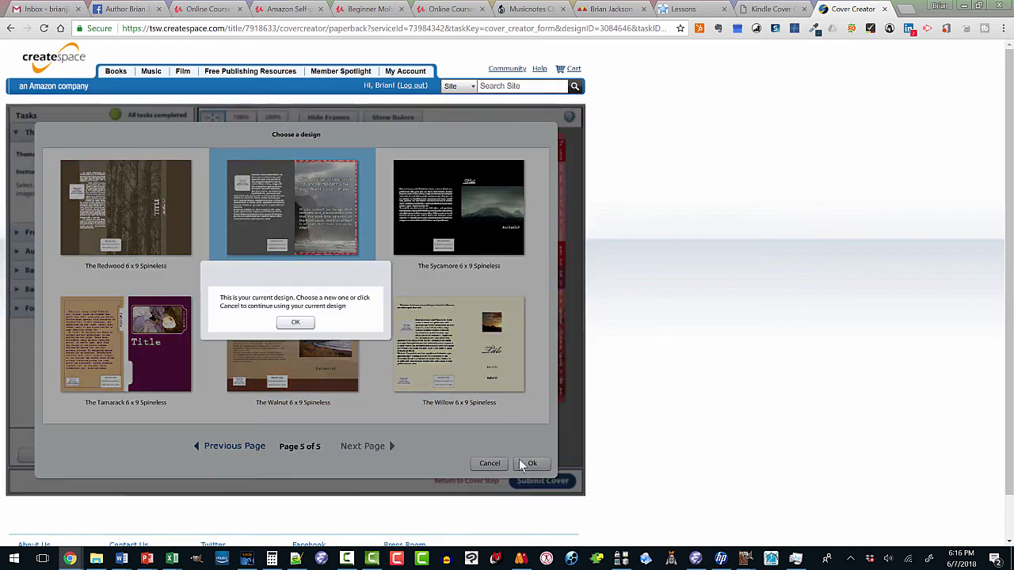
click(293, 321)
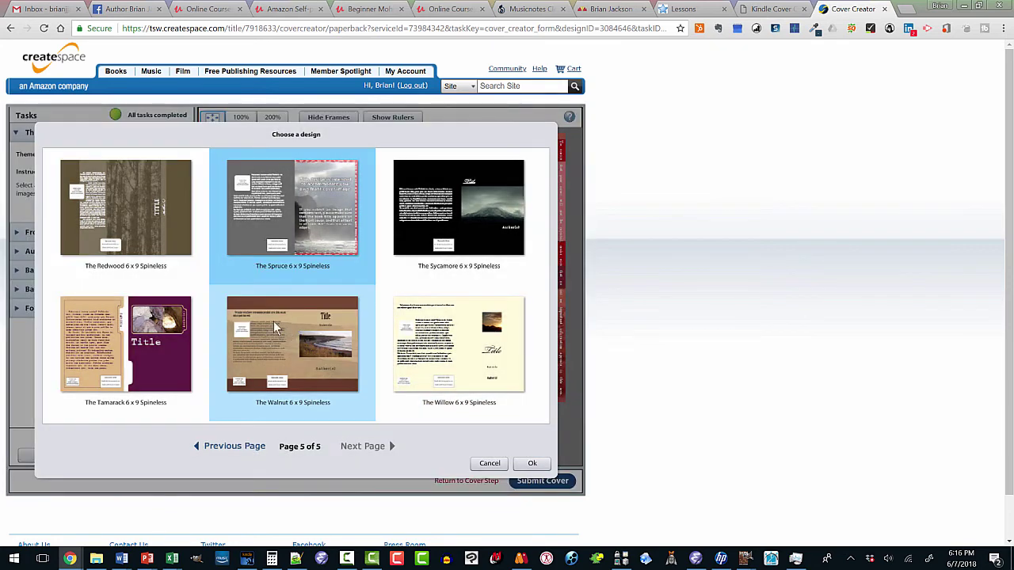
click(492, 464)
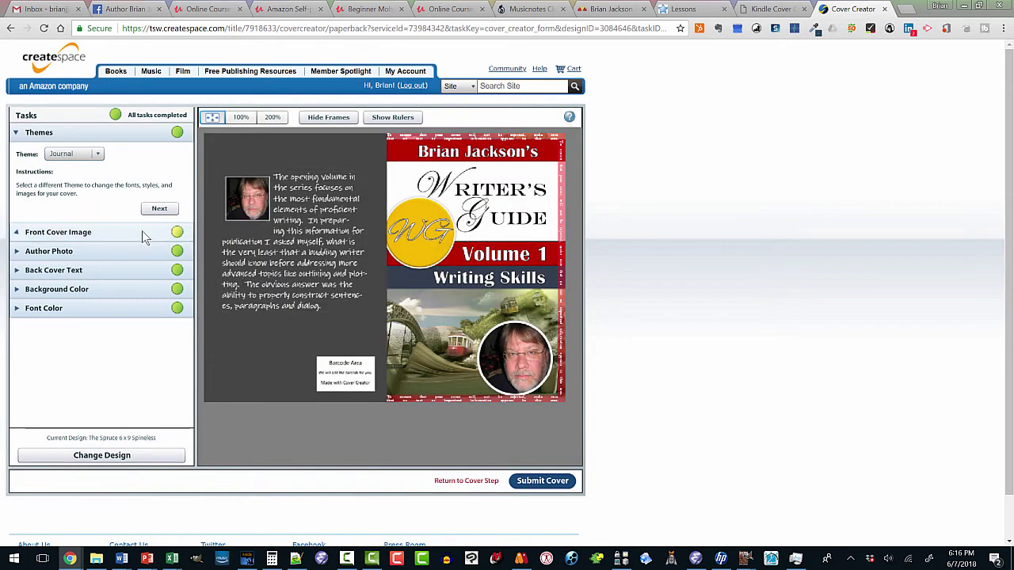
- Replace the front cover image with agileScrumAndTrello.jpg from the author's covers folder in Pictures
click(161, 233)
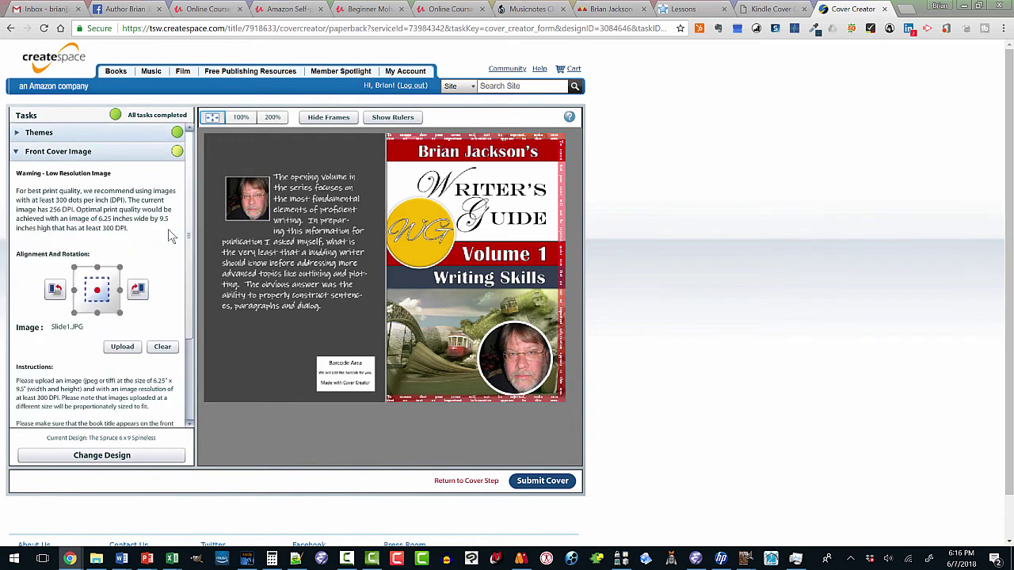
click(122, 347)
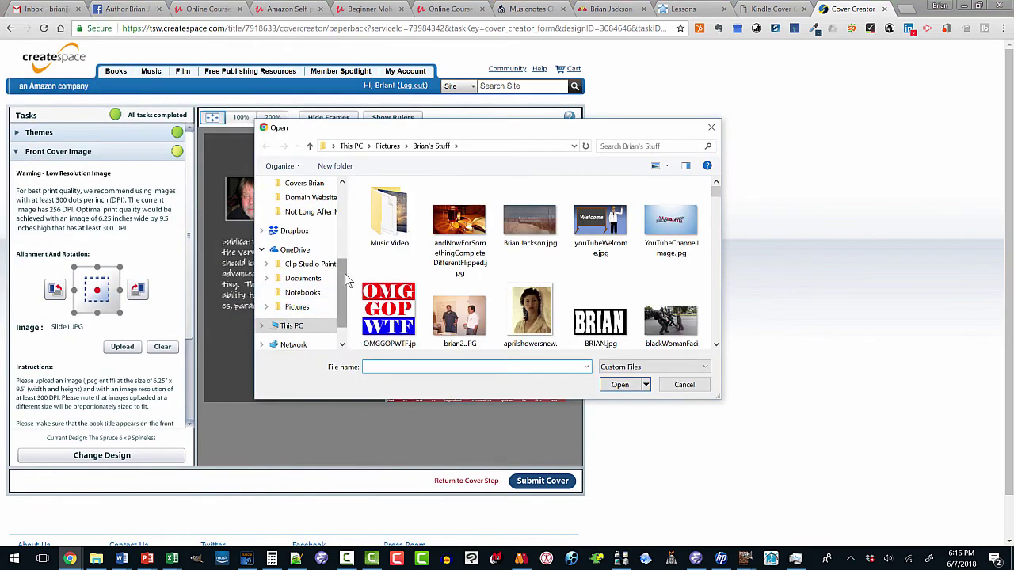
drag(342, 266, 342, 236)
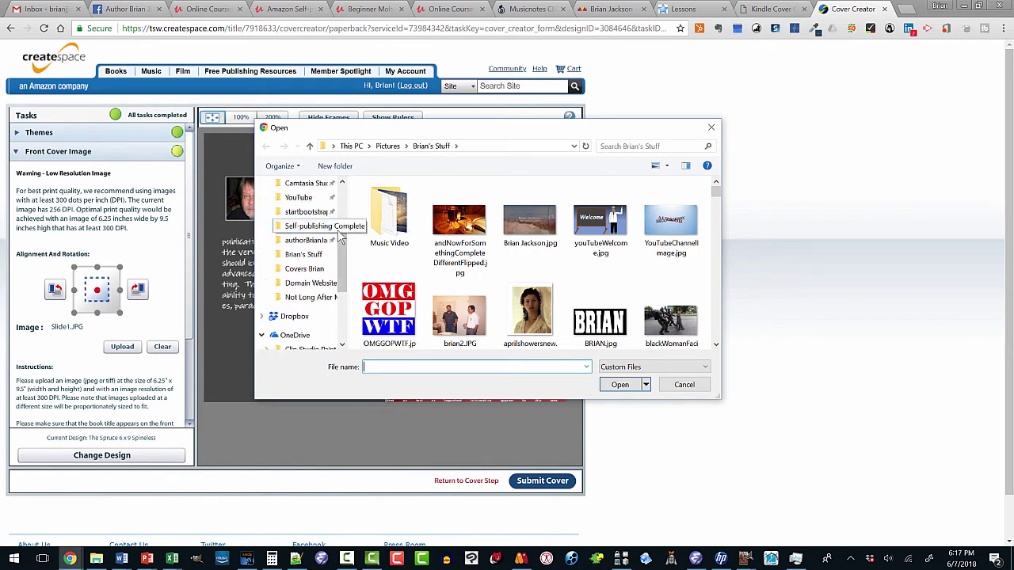
drag(345, 240, 341, 205)
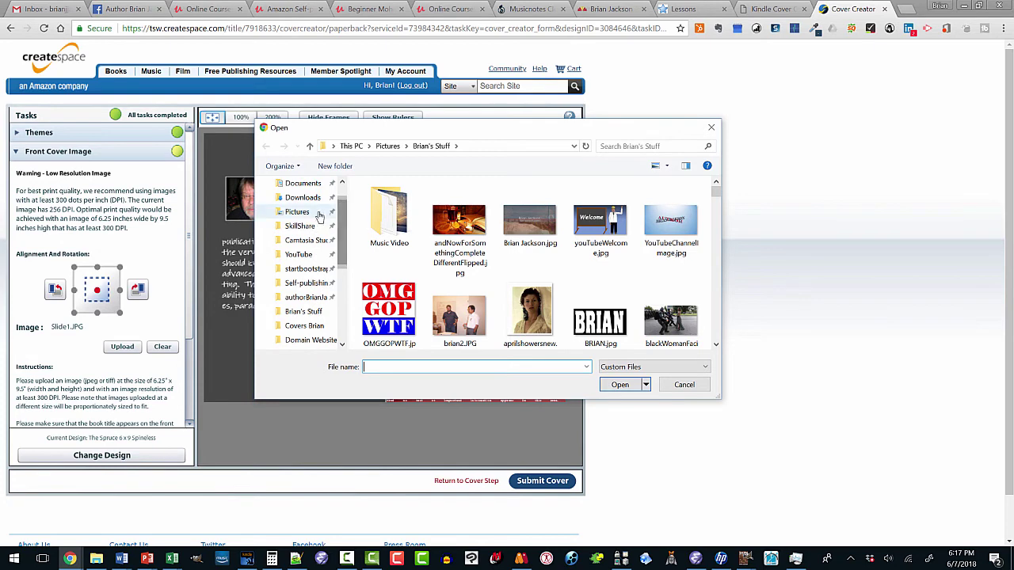
click(307, 218)
scroll(497, 287, down, 5)
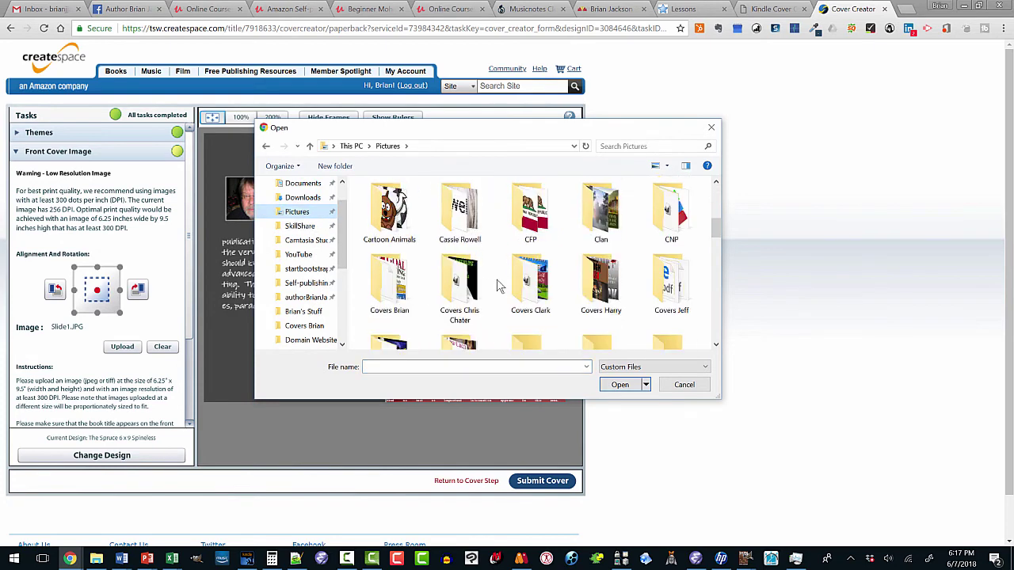
double_click(389, 281)
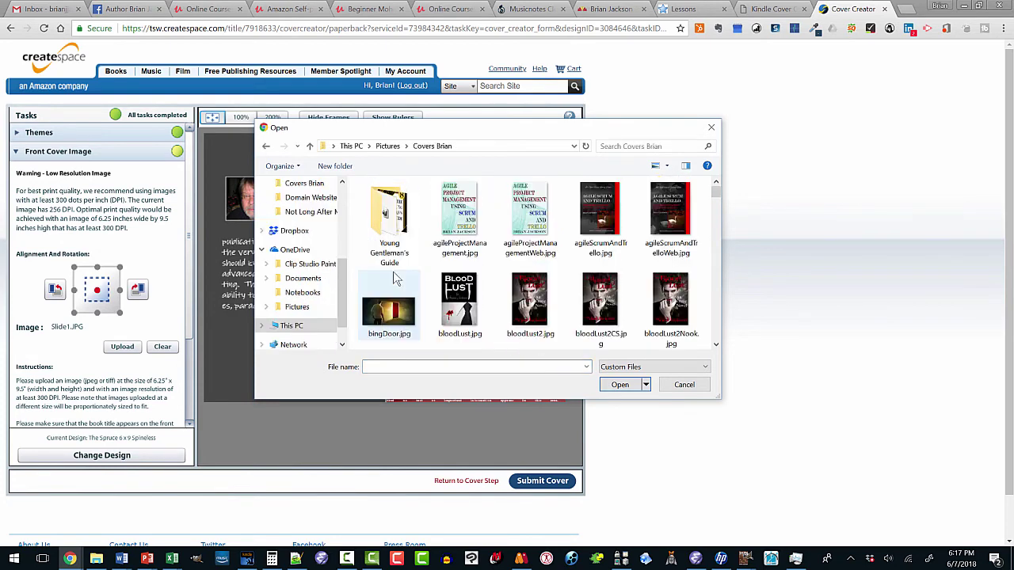
double_click(582, 223)
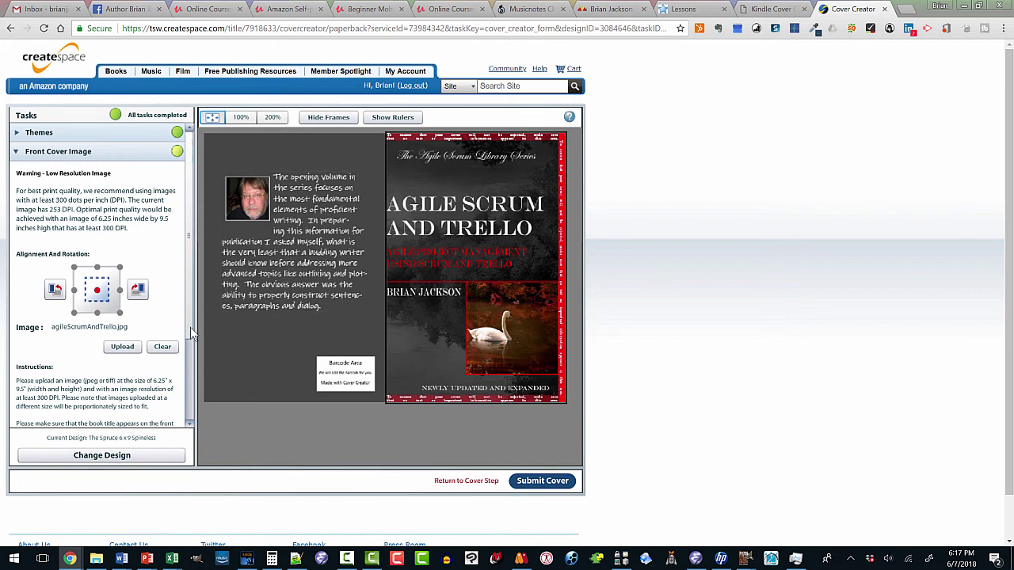
- Set the cover's background color to black
drag(190, 327, 193, 413)
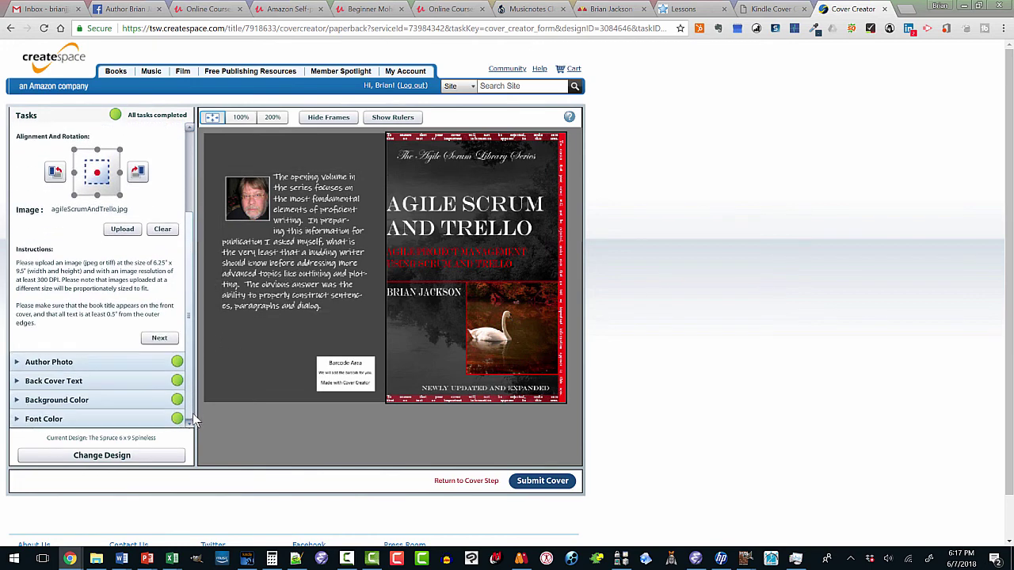
click(143, 404)
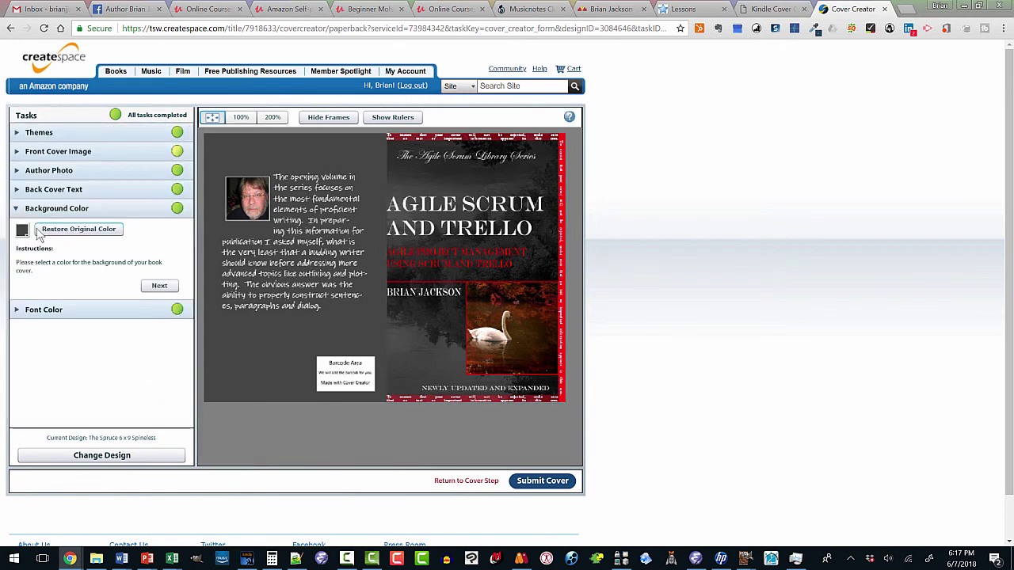
click(21, 230)
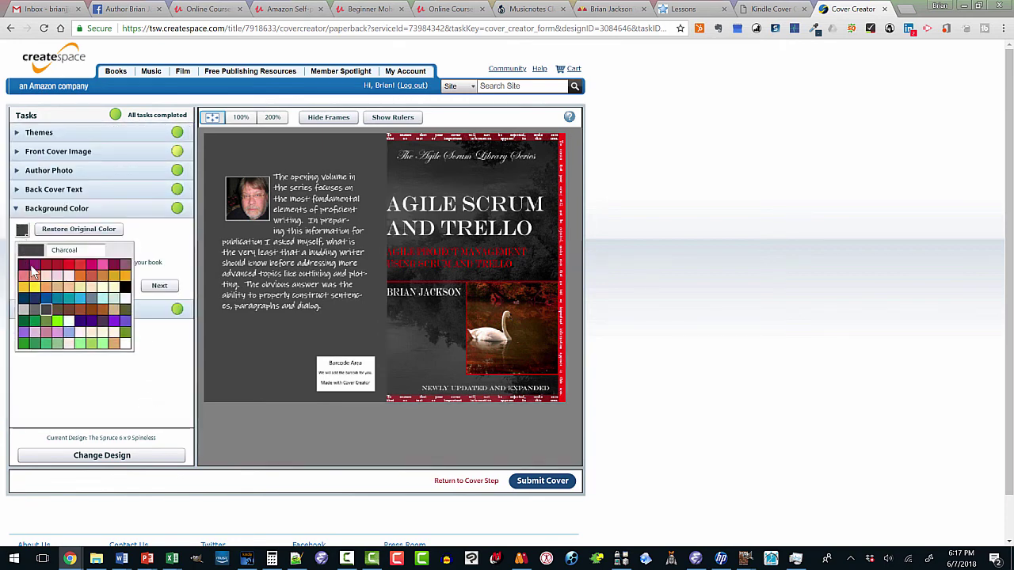
click(125, 287)
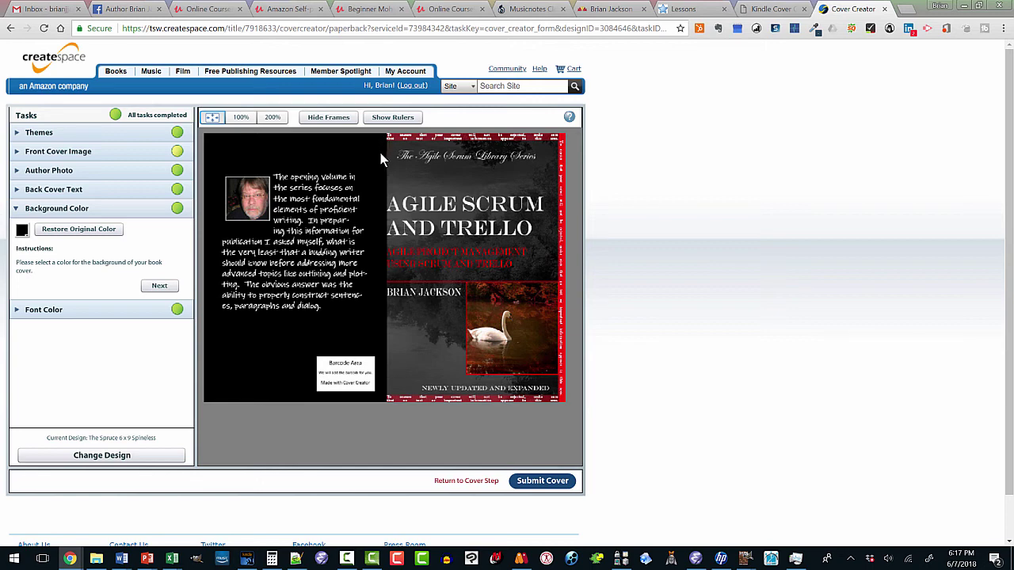
- Submit the cover and check its thumbnail under Build Your Cover Online, looking at the KDP version during processing
click(544, 482)
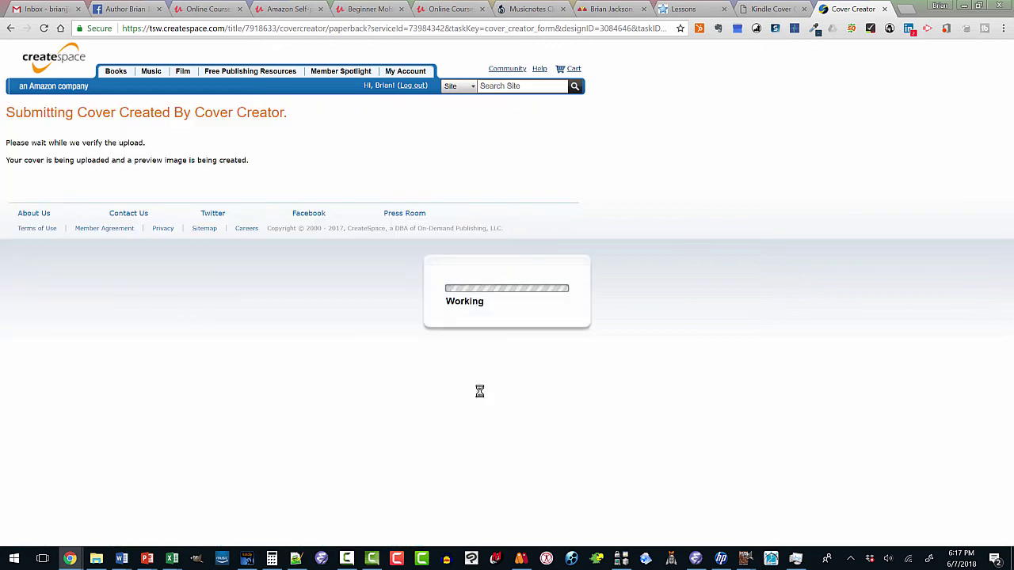
click(778, 9)
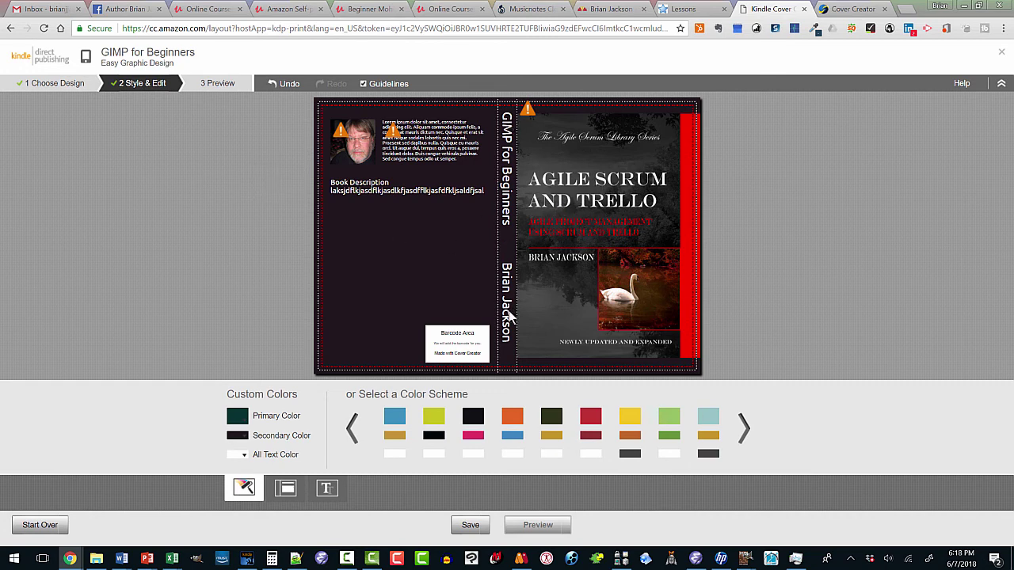
click(856, 11)
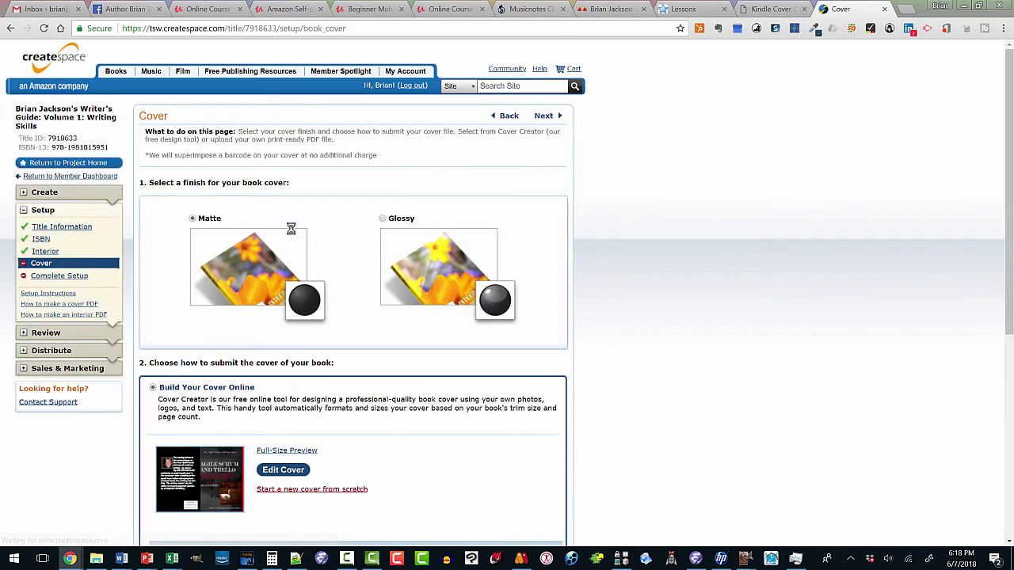
scroll(272, 272, down, 3)
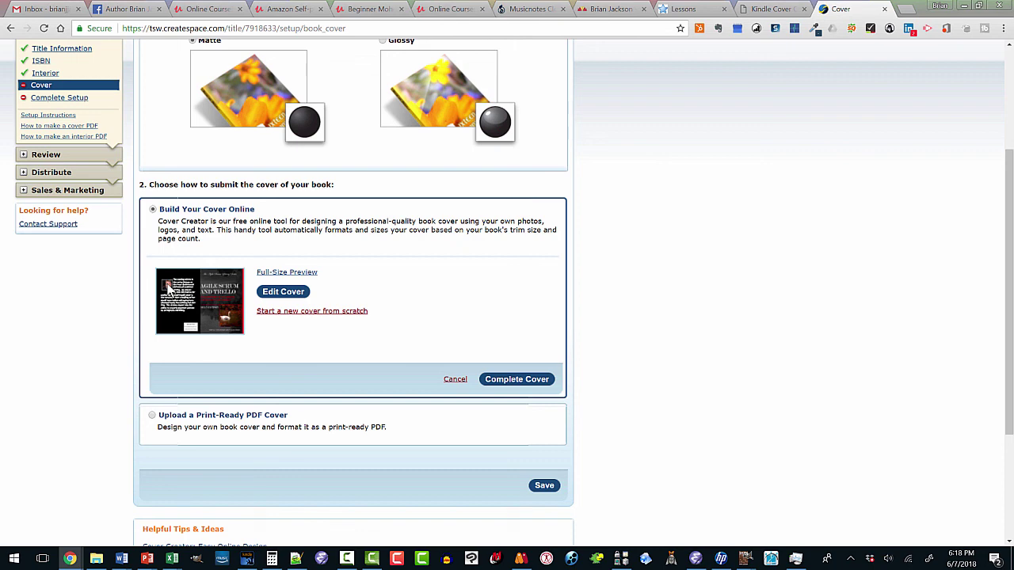
- Switch to the Facebook student support group and view the question about creating front and back covers
click(124, 9)
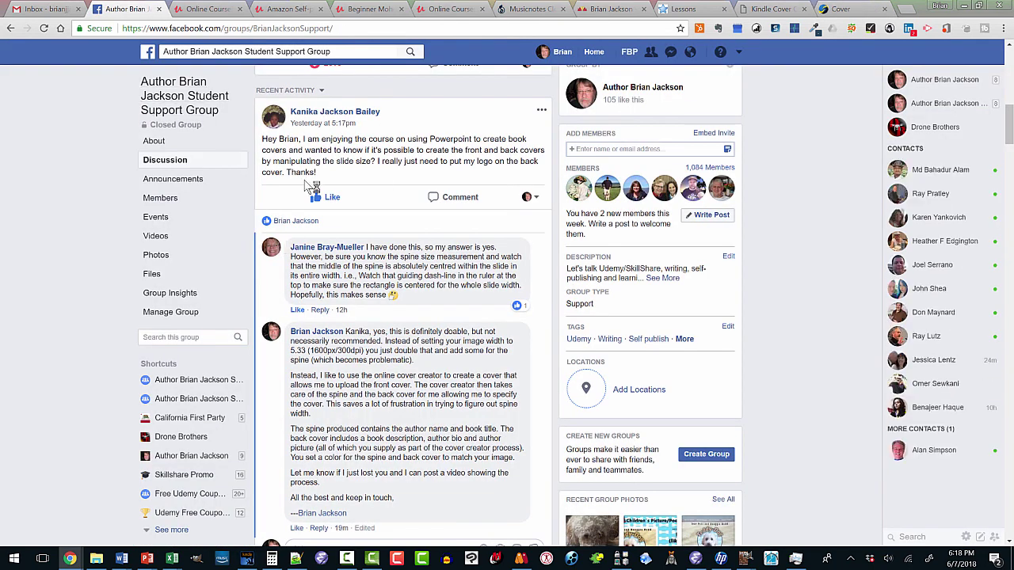
mouse_move(323, 198)
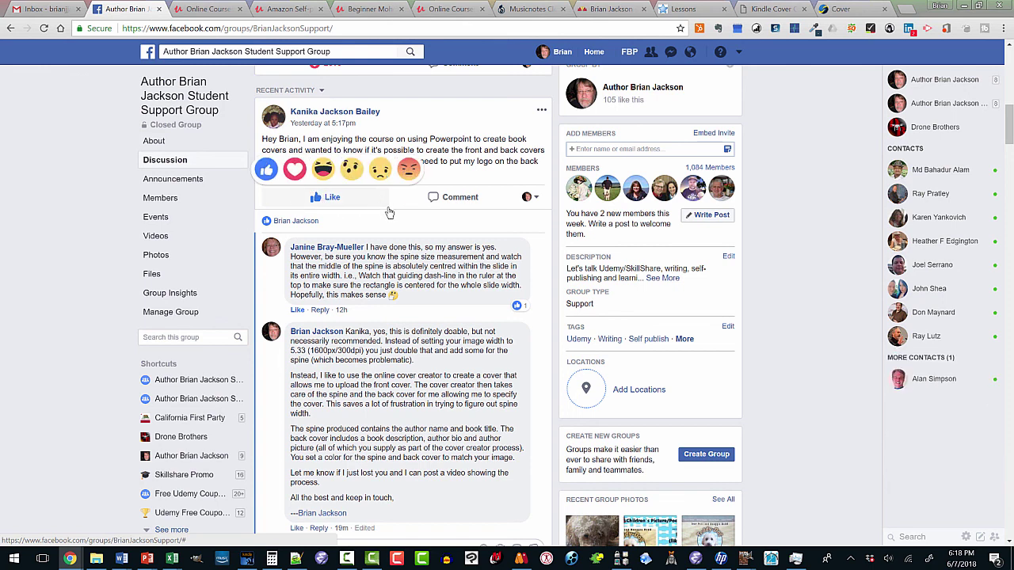